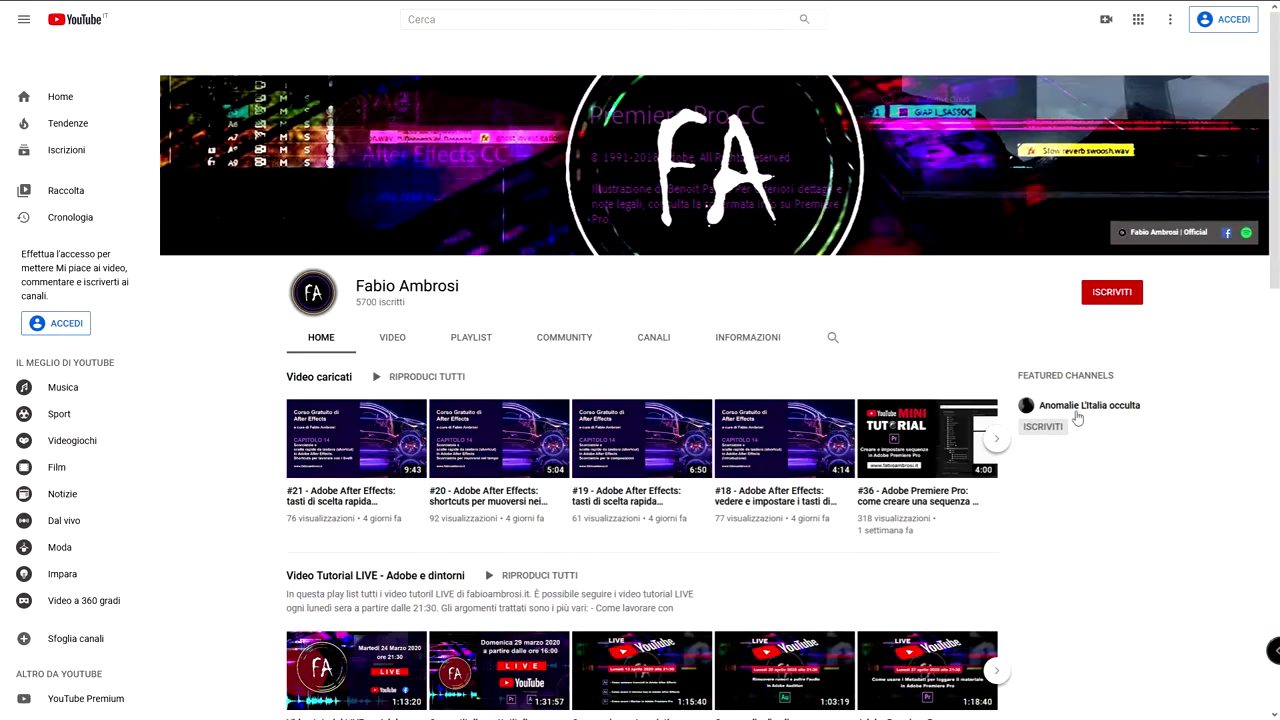
Step: Open the free Premiere 2019 course playlist and scroll down through its lesson list
middle_click(1095, 481)
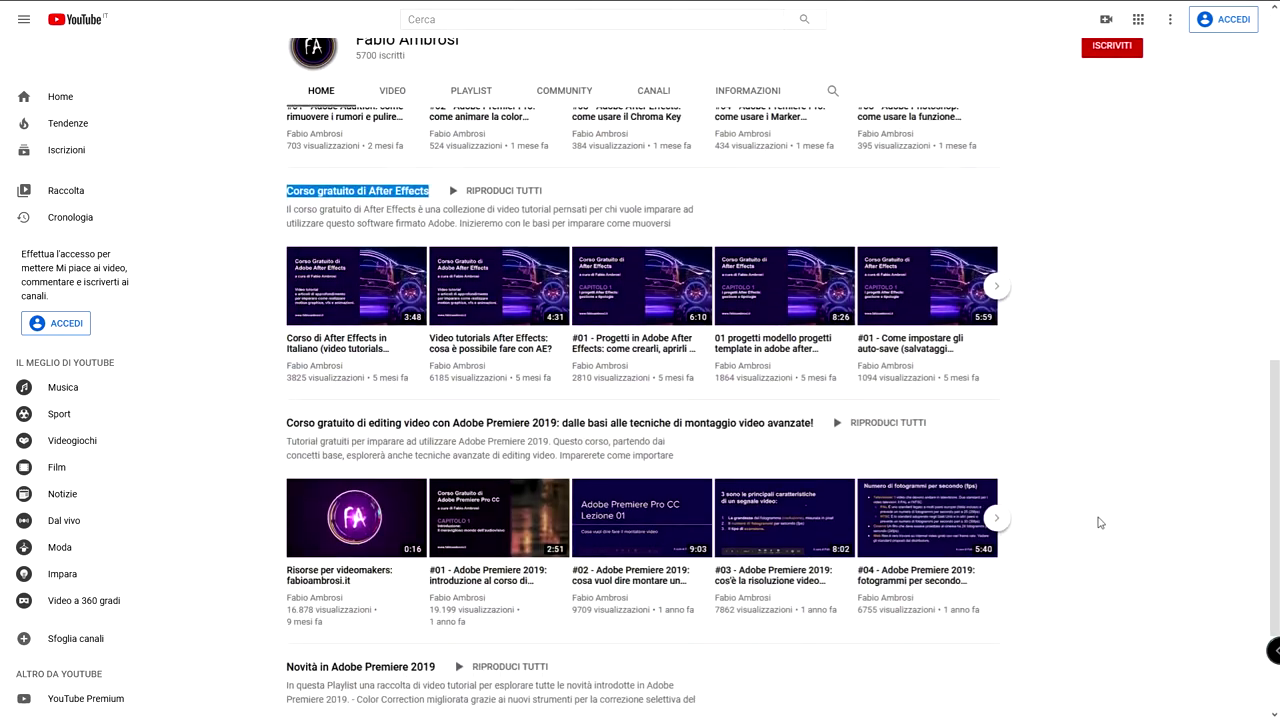
left_click(500, 423)
scroll(588, 545, "down", 3)
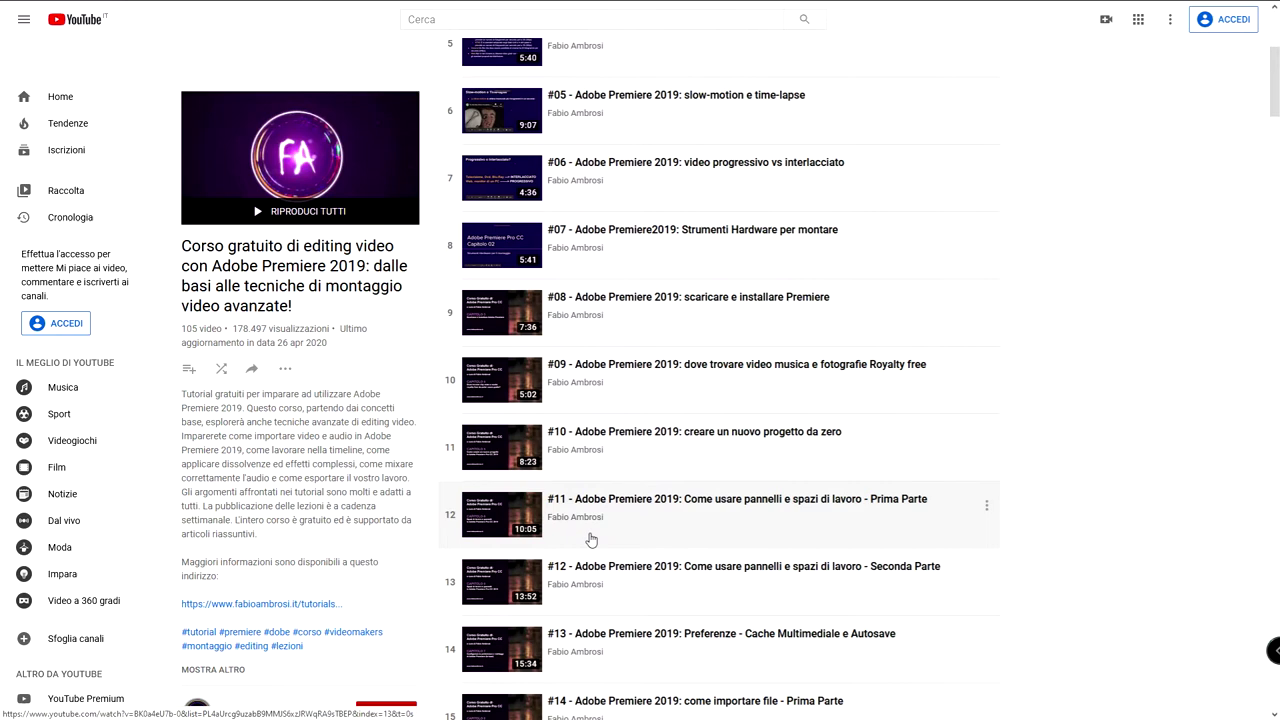
scroll(589, 542, "down", 5)
scroll(590, 538, "down", 4)
scroll(591, 535, "down", 2)
scroll(591, 536, "down", 2)
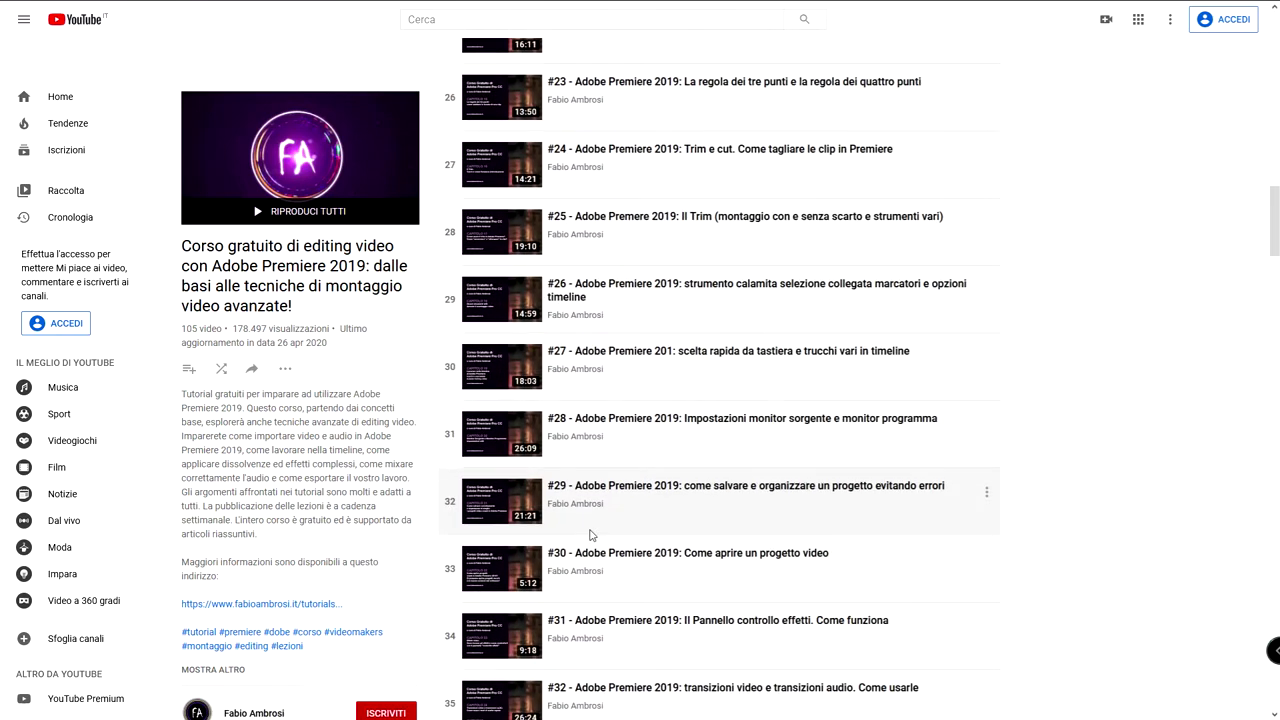
scroll(592, 537, "down", 4)
scroll(593, 539, "down", 1)
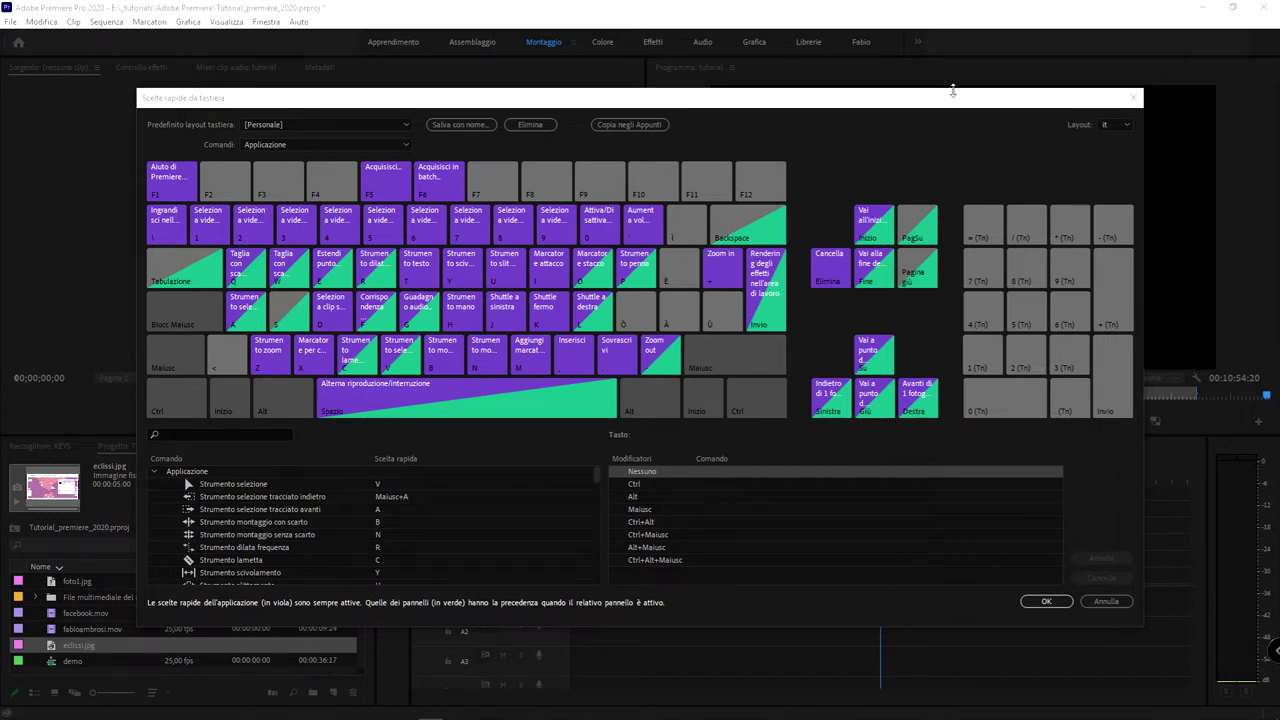
Step: Close the shortcut settings and scale eclissi.jpg on V2 to the frame size
key("Escape")
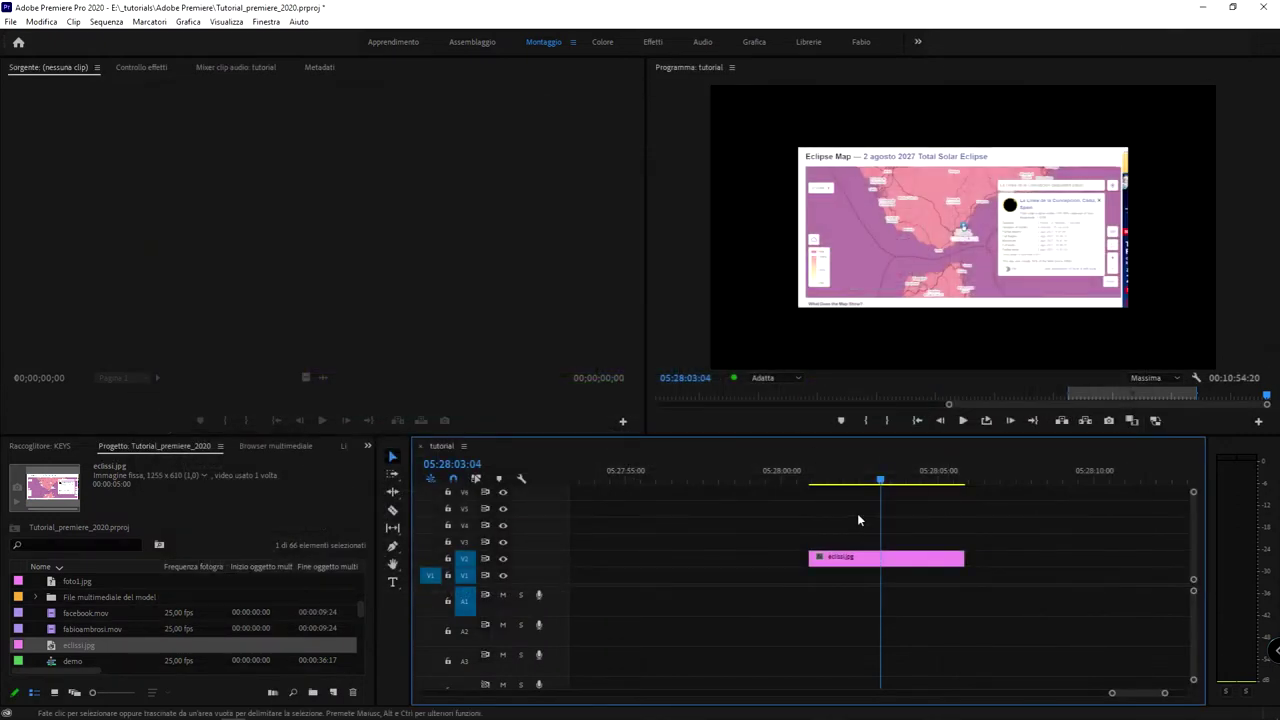
left_click(935, 558)
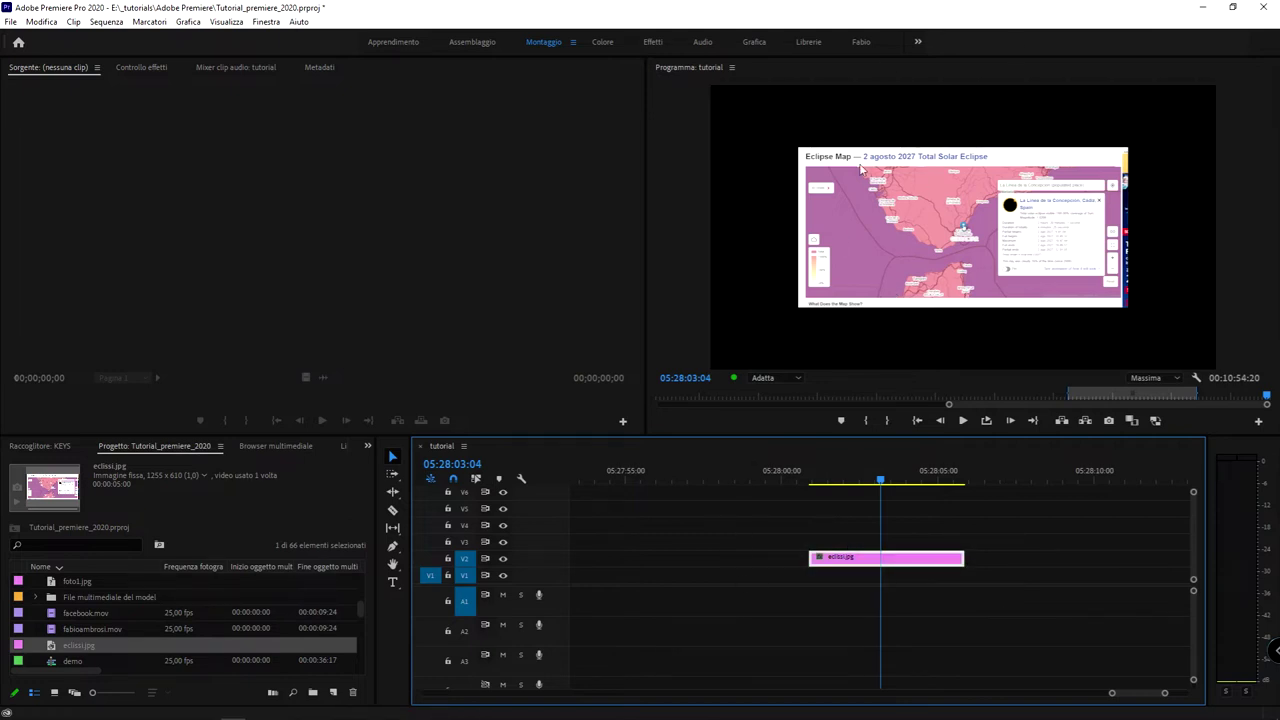
left_click_drag(1013, 534, 757, 600)
left_click_drag(1013, 536, 736, 606)
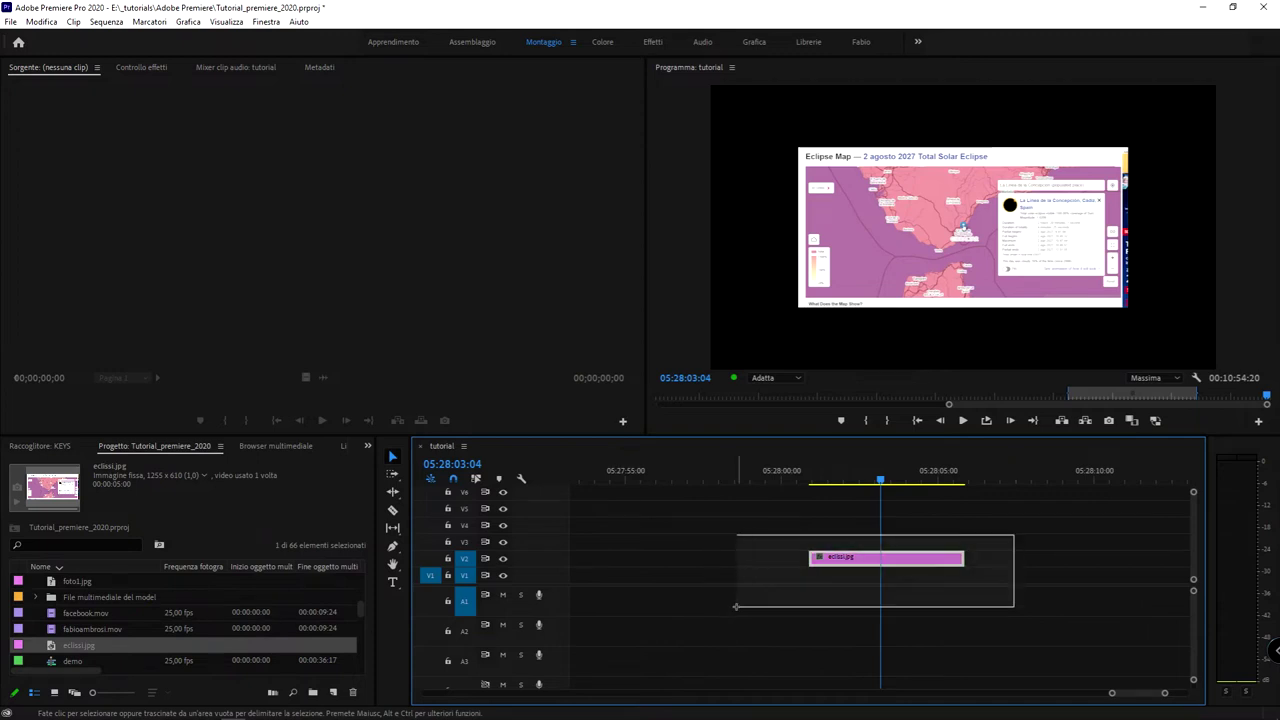
right_click(918, 564)
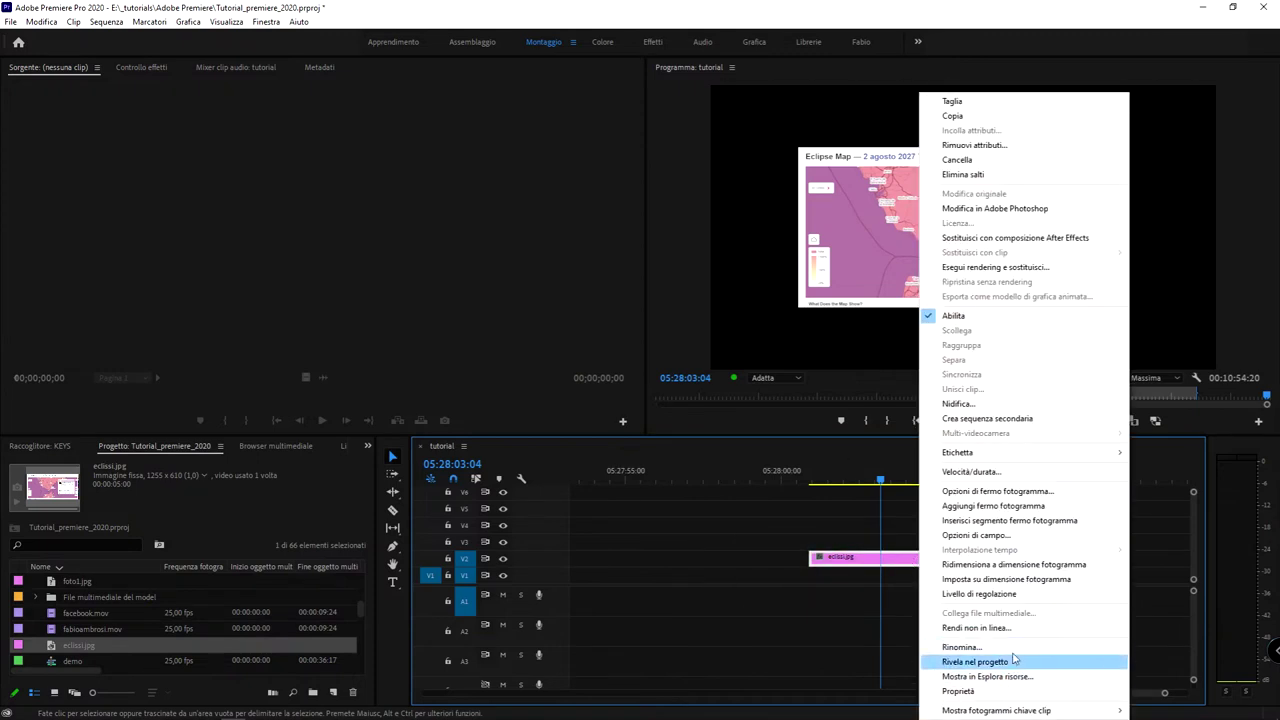
left_click(1079, 582)
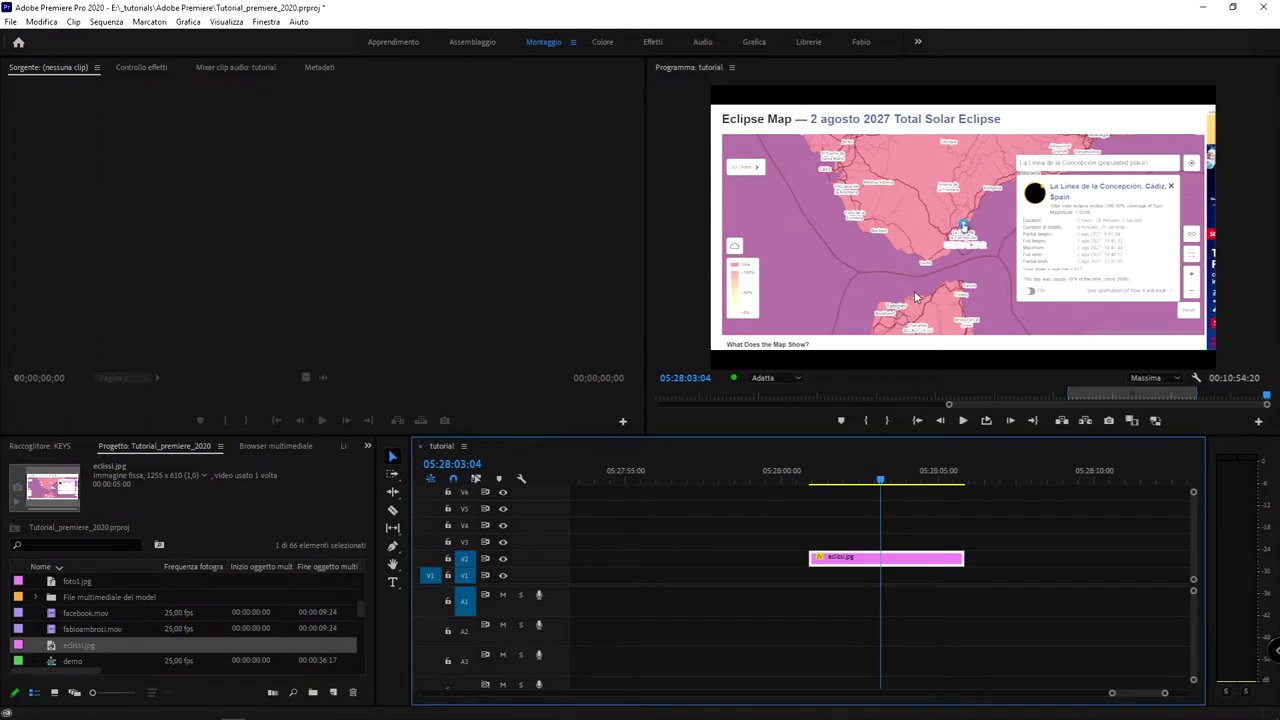
Step: Save the project, then apply Imposta su dimensione fotogramma to eclissi.jpg again
key("ctrl+s")
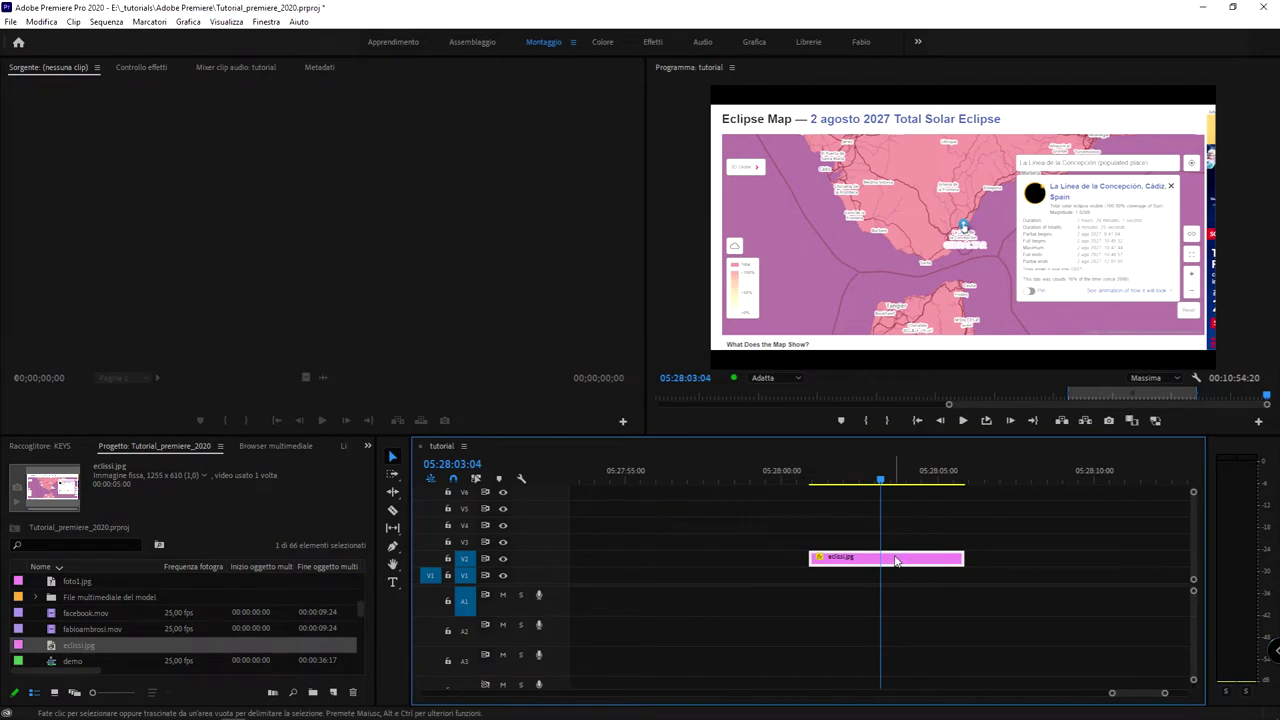
right_click(893, 562)
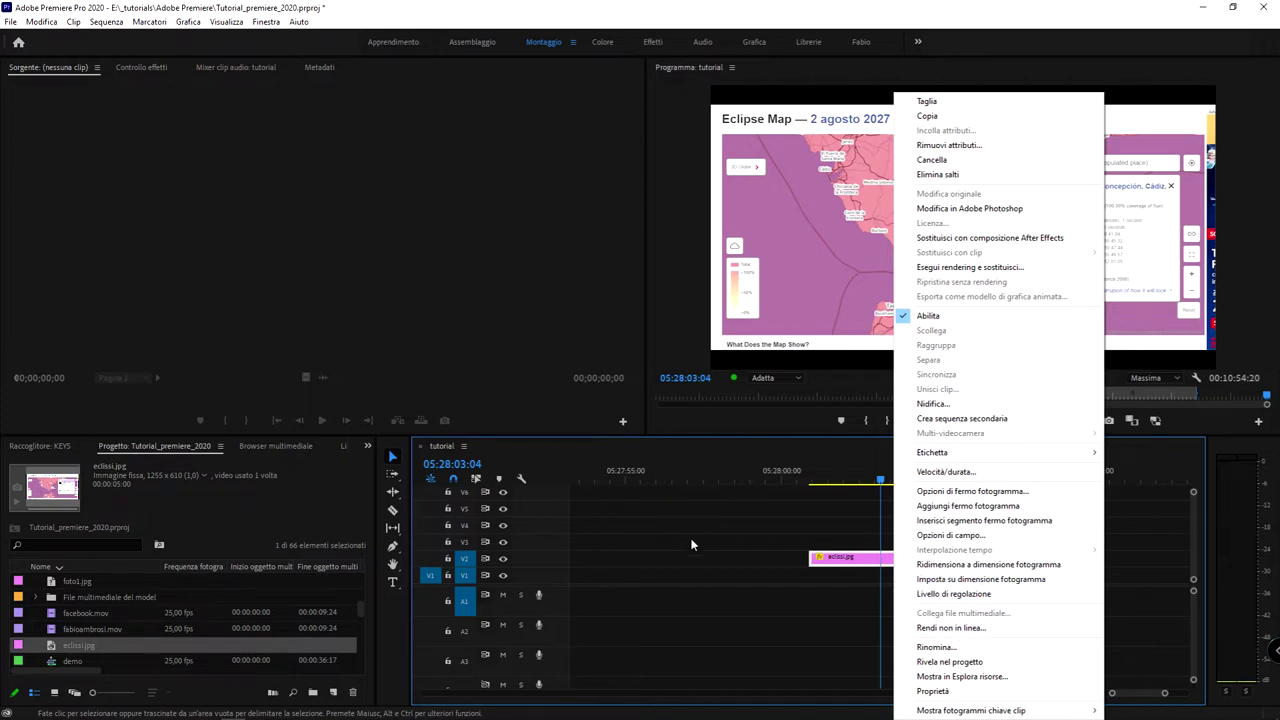
left_click(988, 584)
Step: Undo the frame-size fit so eclissi.jpg returns to its smaller size, then clear the selection
key("ctrl+z")
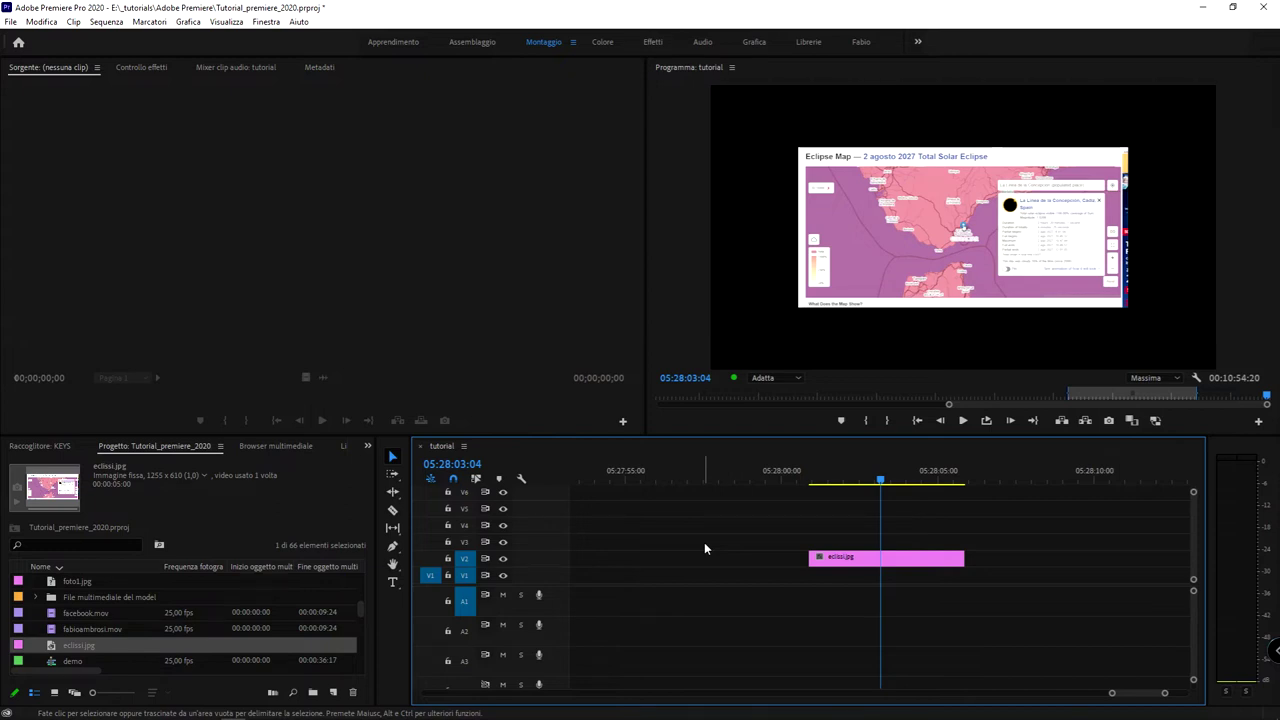
left_click(772, 556)
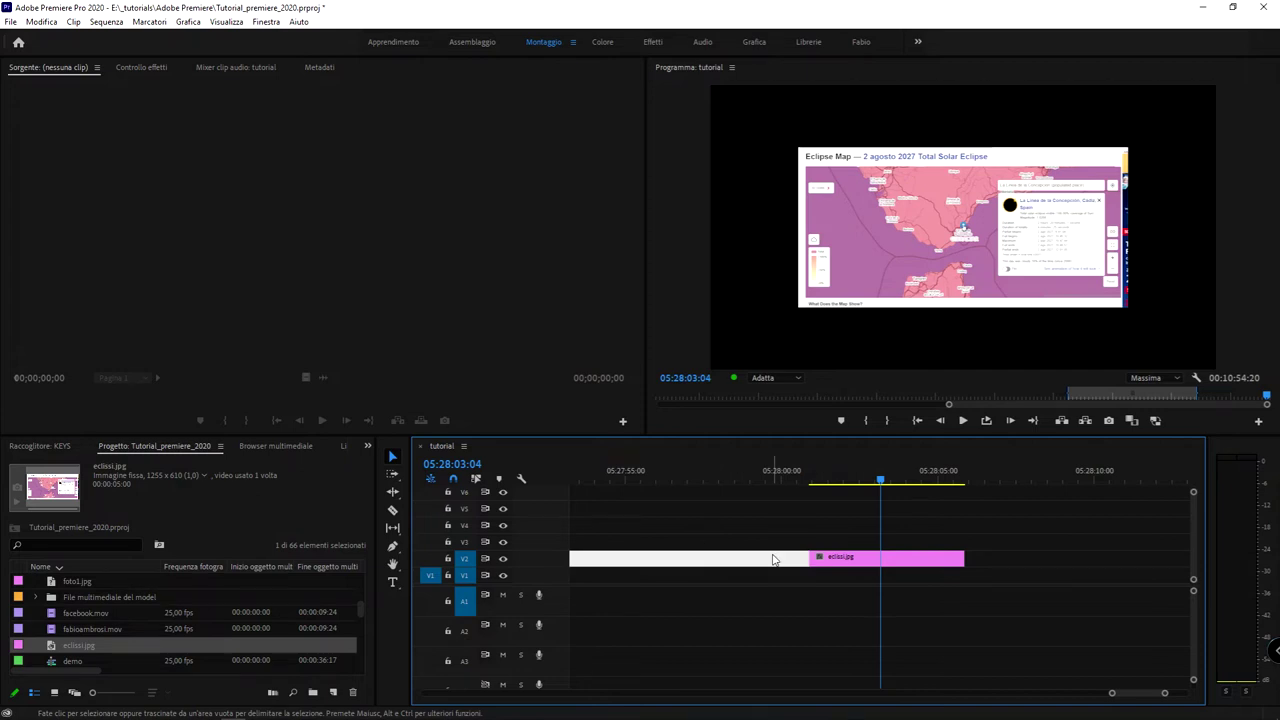
key("Escape")
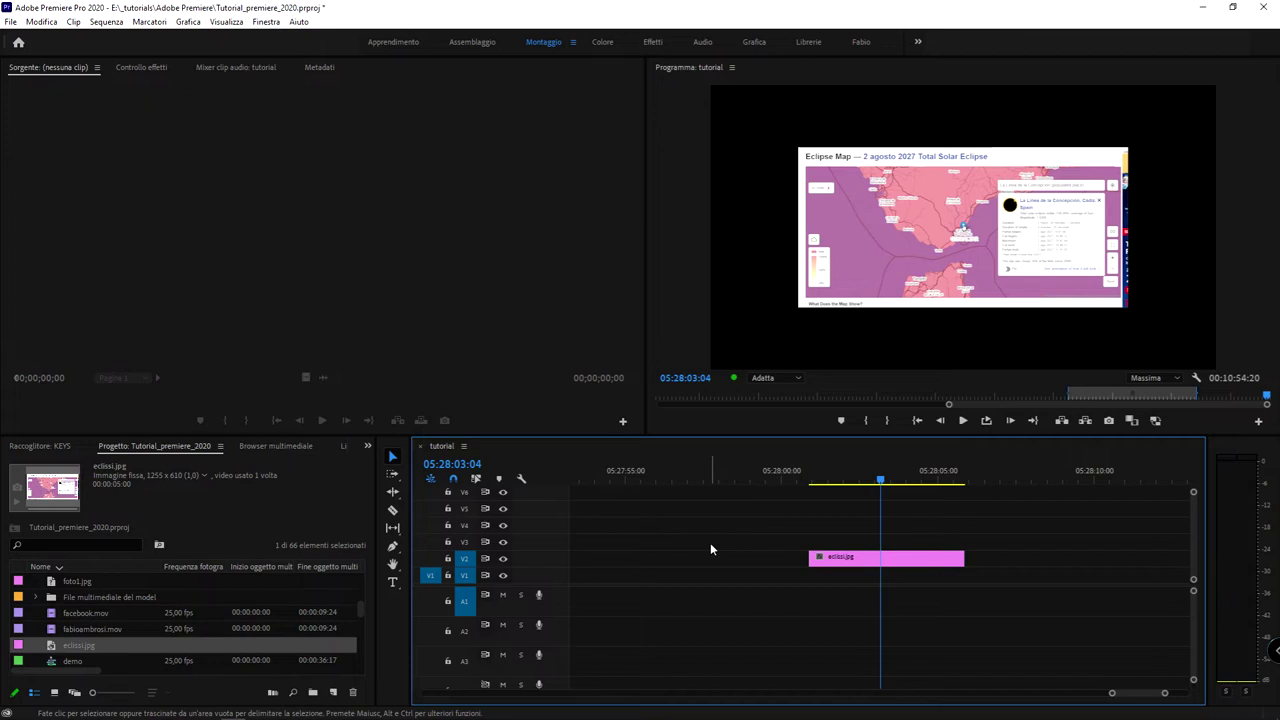
Step: Open Modifica > Scelte rapide da tastiera and scroll through the command list
left_click(41, 21)
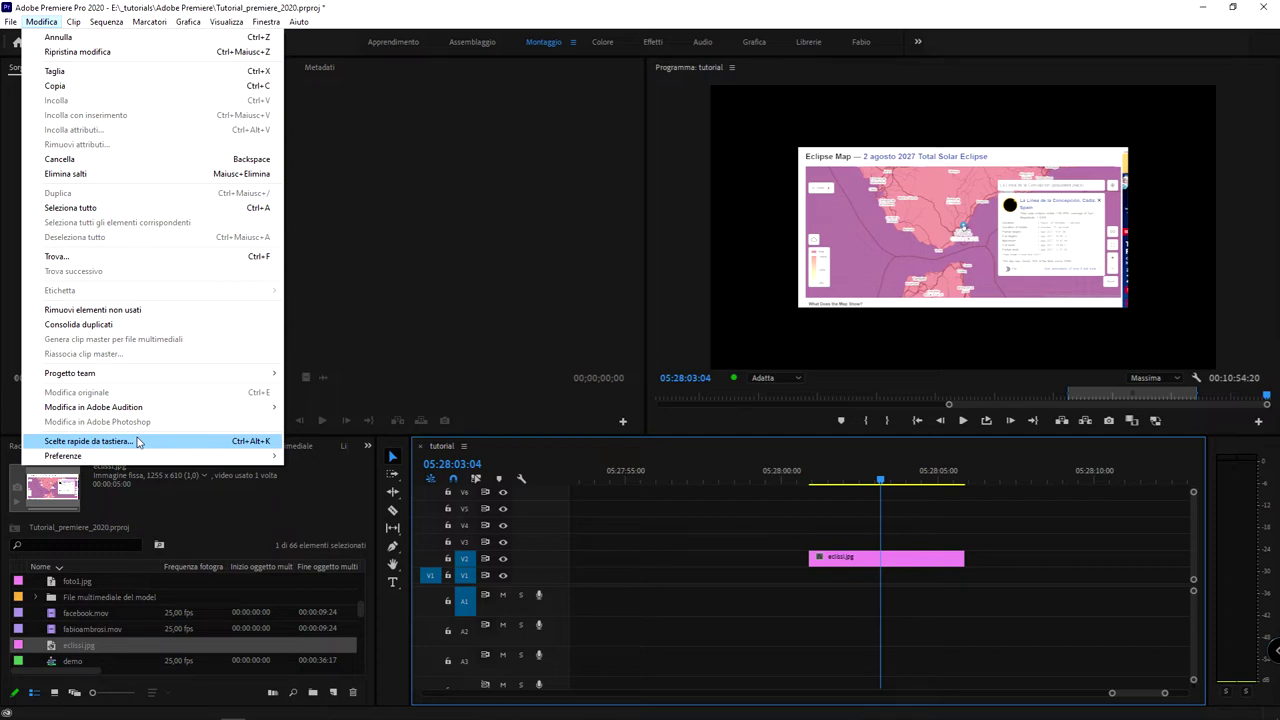
left_click(139, 442)
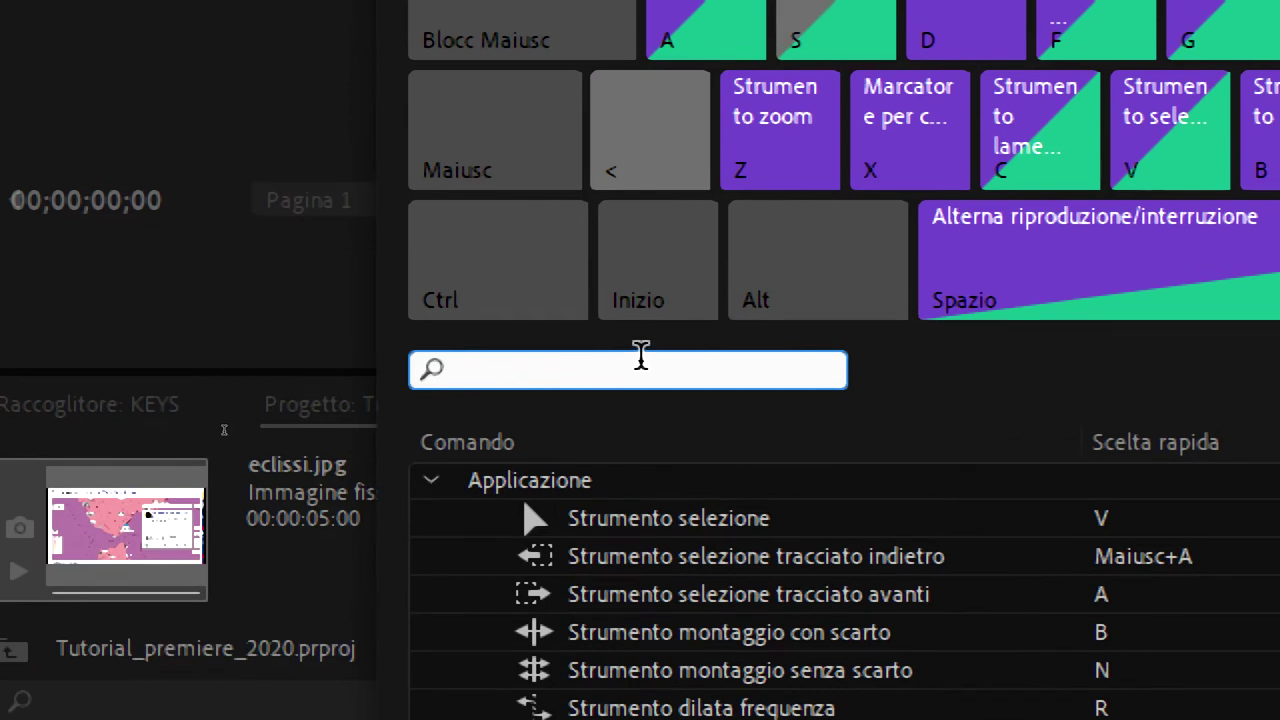
scroll(600, 370, "down", 3)
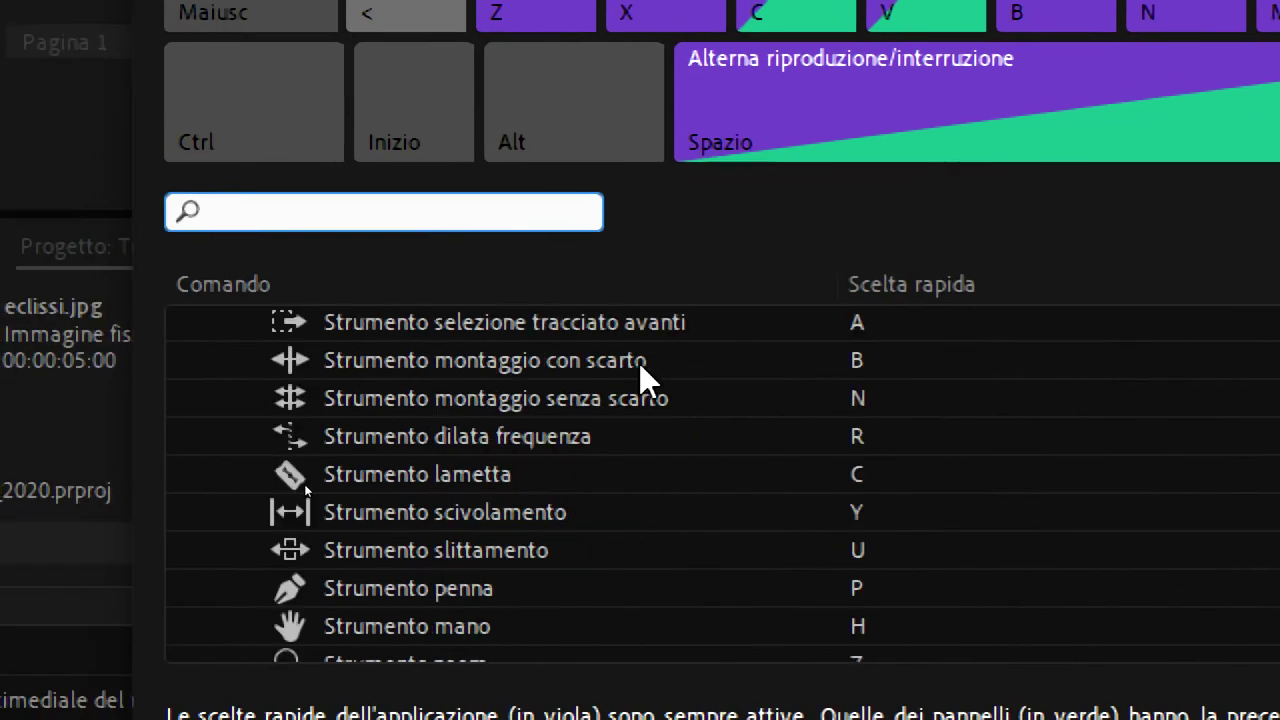
scroll(645, 380, "down", 5)
scroll(645, 380, "down", 4)
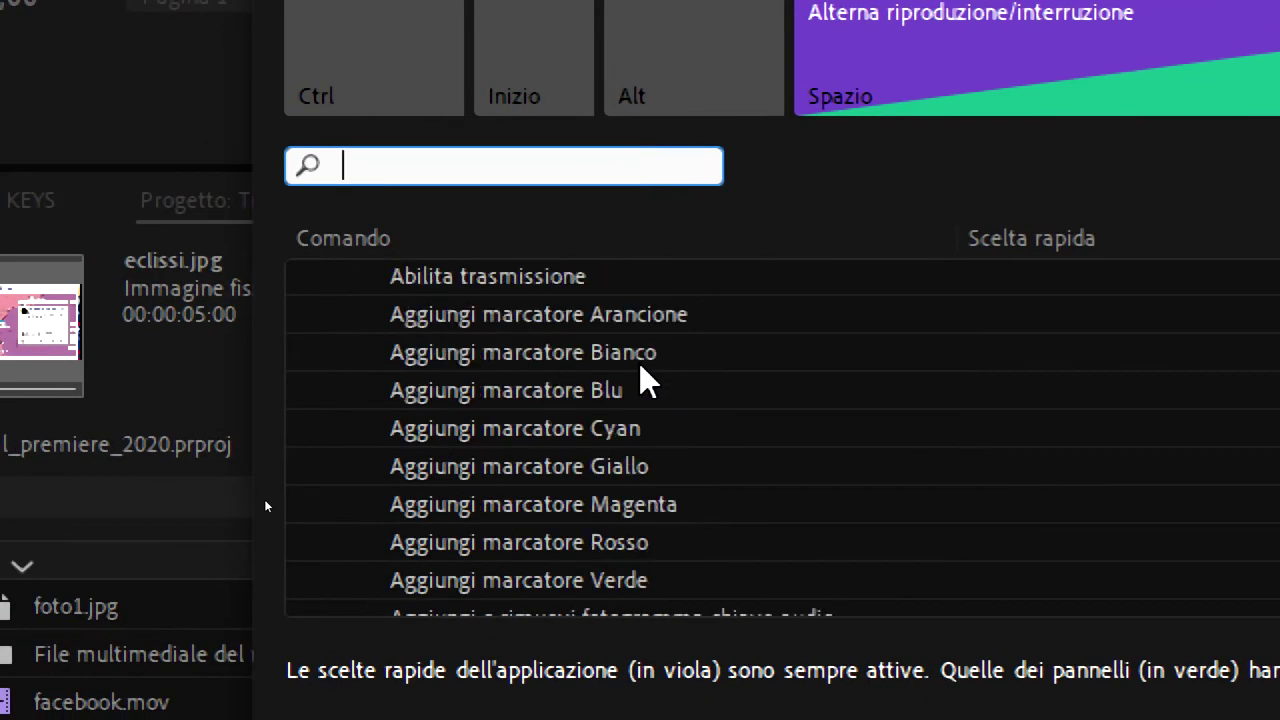
scroll(645, 380, "down", 3)
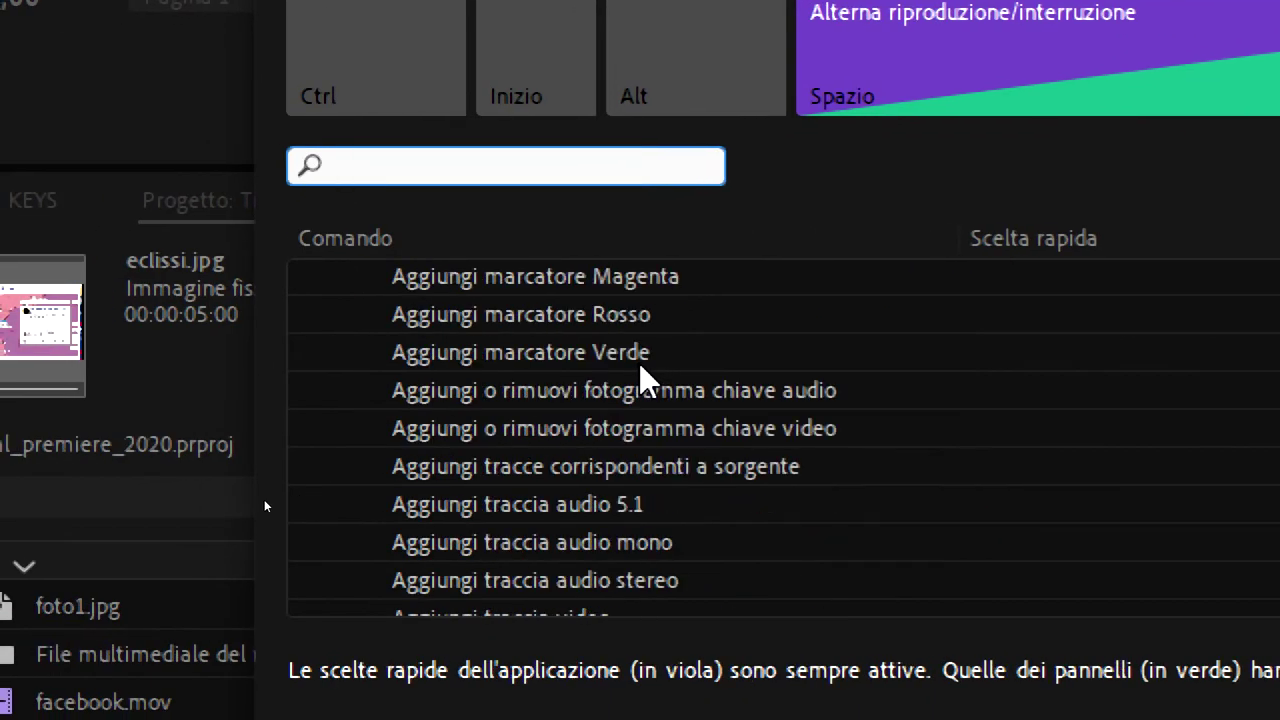
scroll(645, 380, "down", 5)
scroll(645, 380, "down", 4)
scroll(645, 380, "down", 5)
scroll(640, 366, "down", 5)
scroll(640, 366, "down", 5)
scroll(640, 366, "down", 5)
scroll(640, 366, "down", 5)
scroll(640, 365, "down", 5)
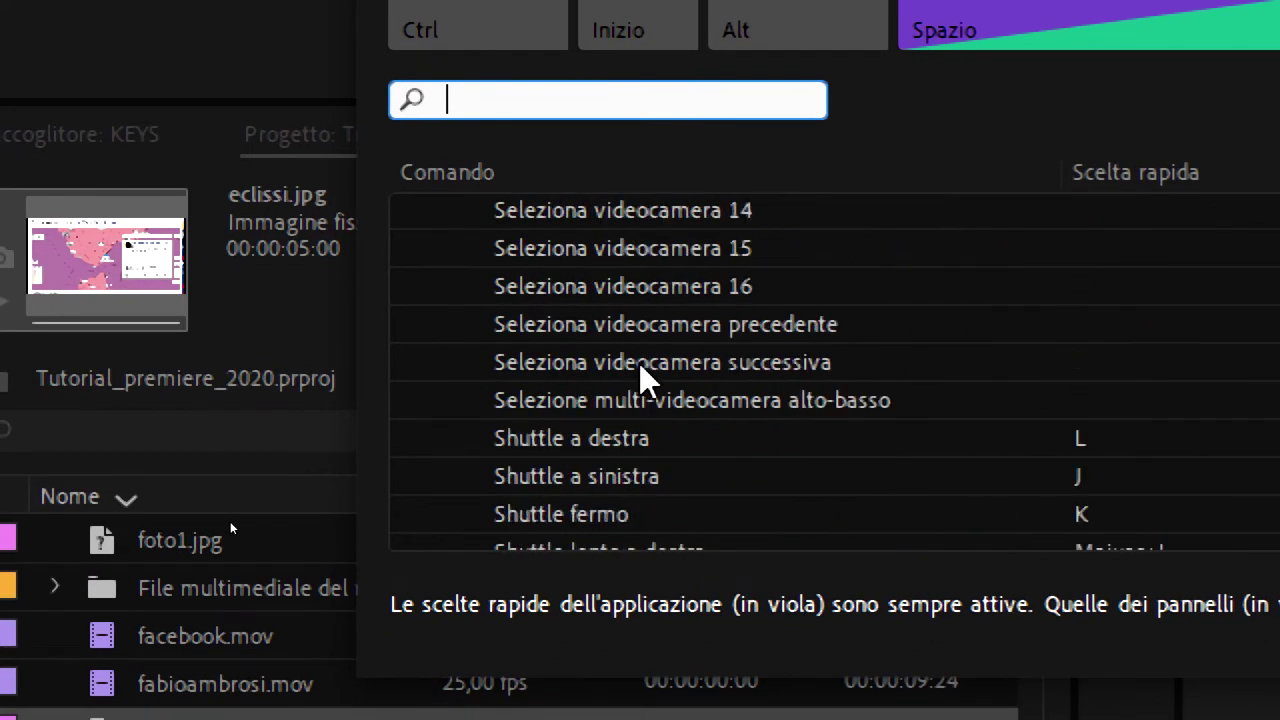
scroll(640, 365, "down", 5)
scroll(640, 365, "down", 1)
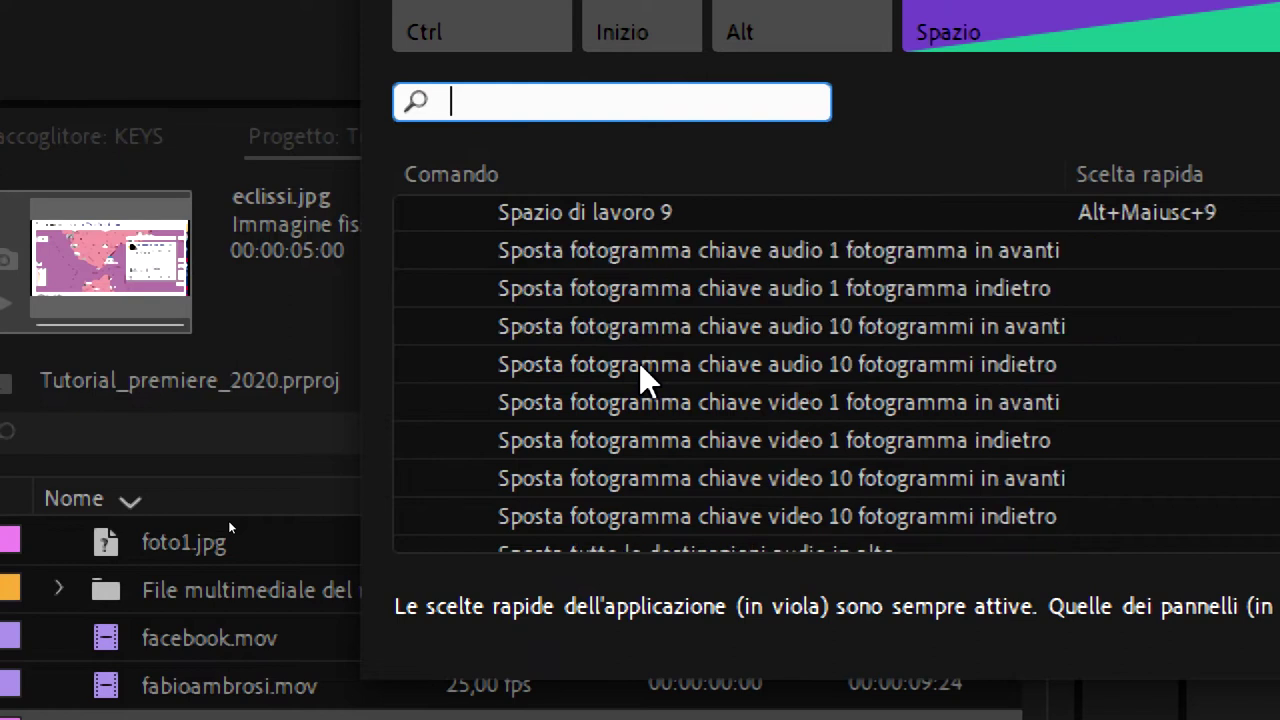
scroll(640, 365, "up", 2)
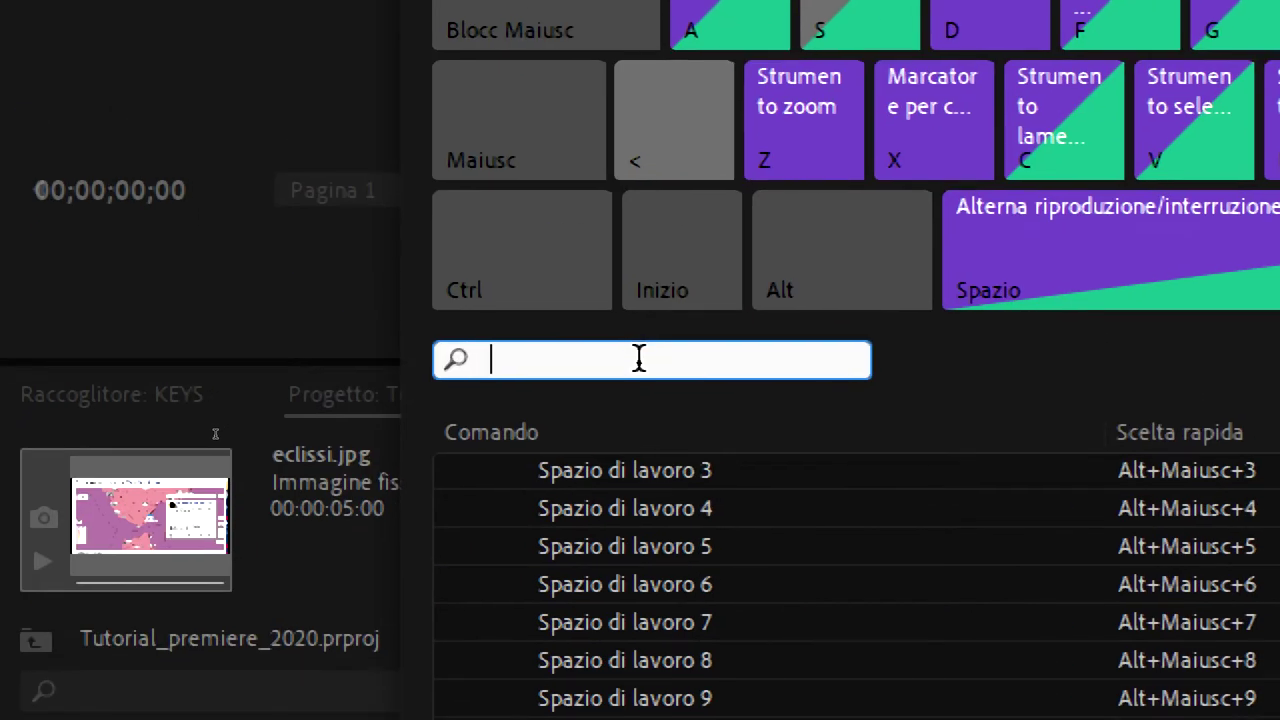
Step: Search 'IMPOSTA SU DIMENSIONE' and assign F6 to Imposta su dimensione fotogramma
type("IMPOSTA S")
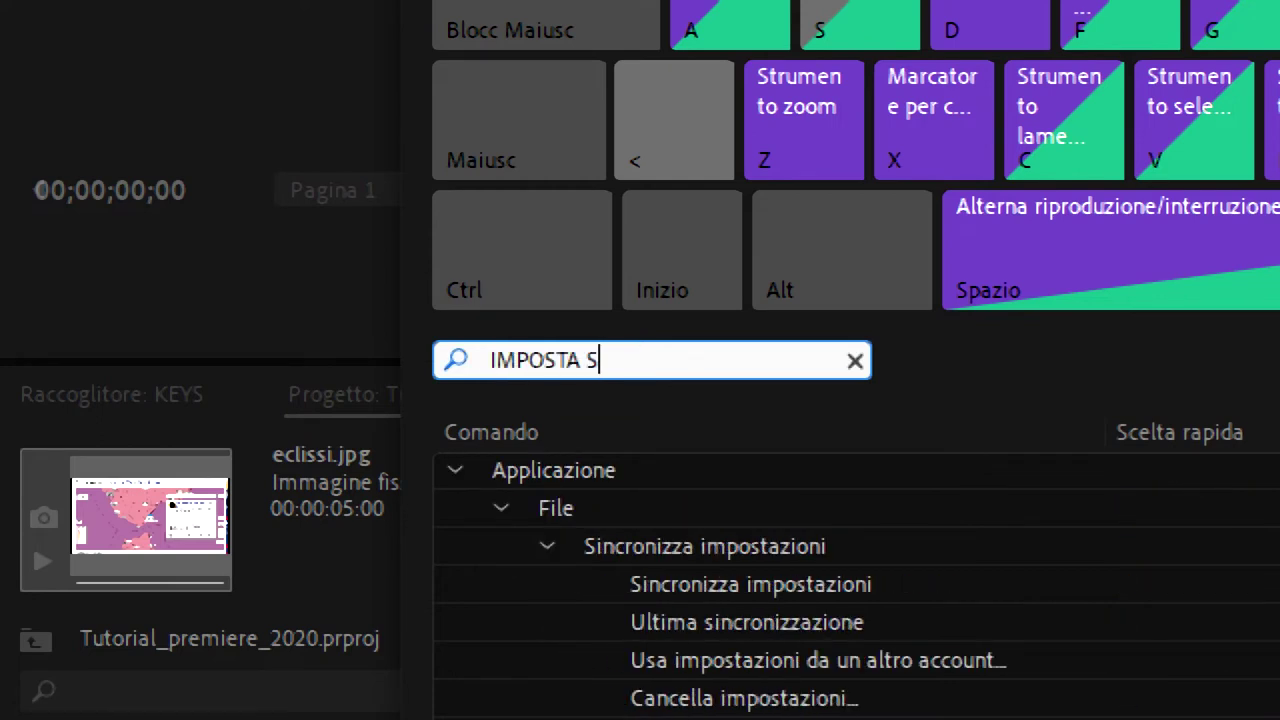
type("U DIMENSIONE")
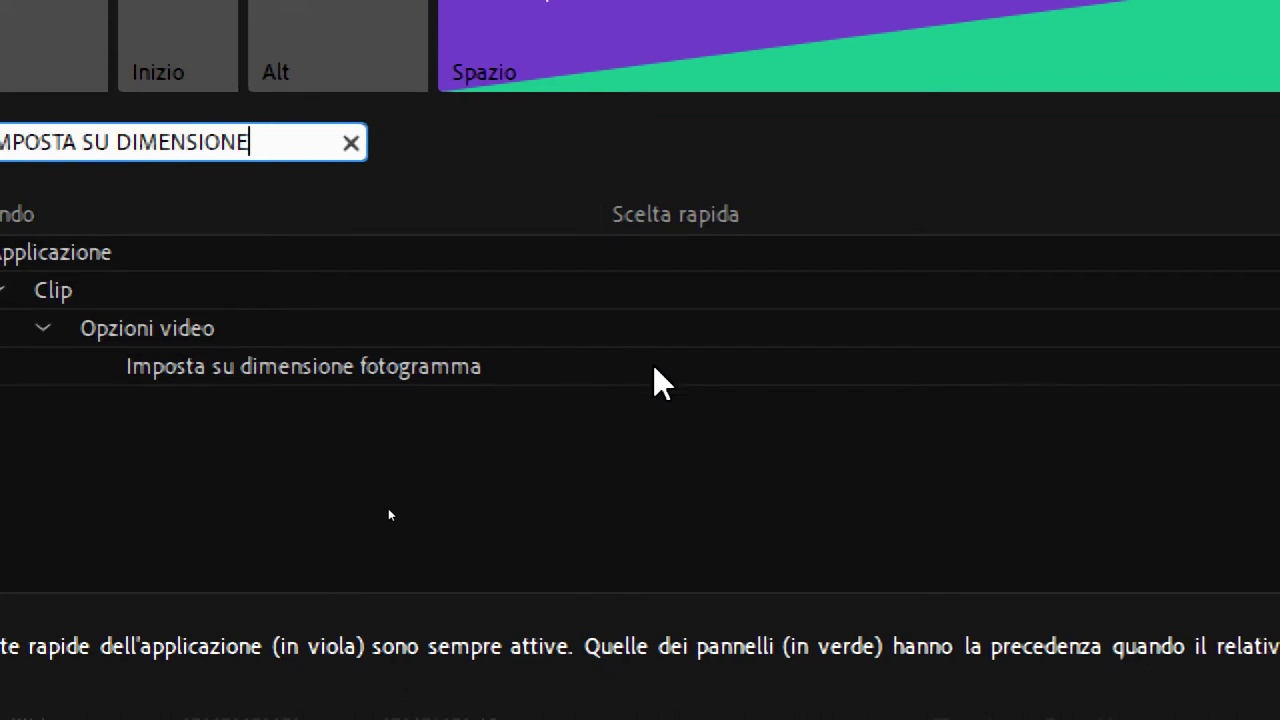
left_click(654, 368)
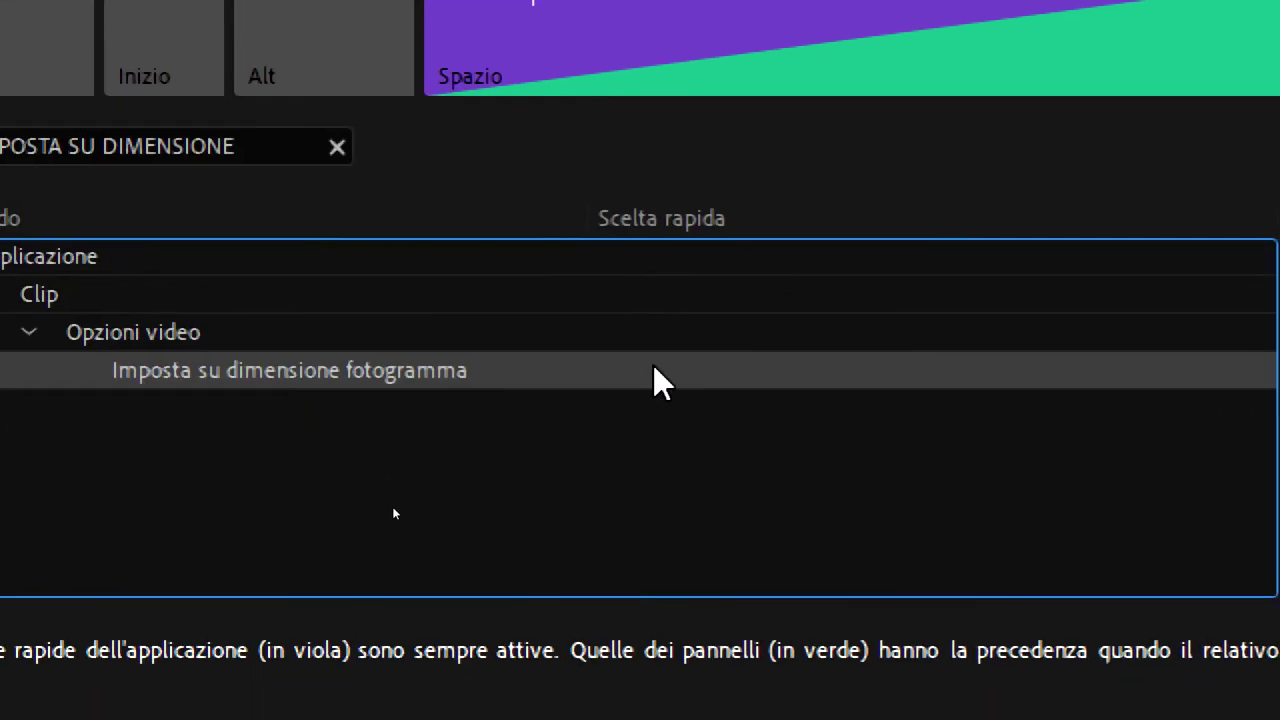
left_click(655, 370)
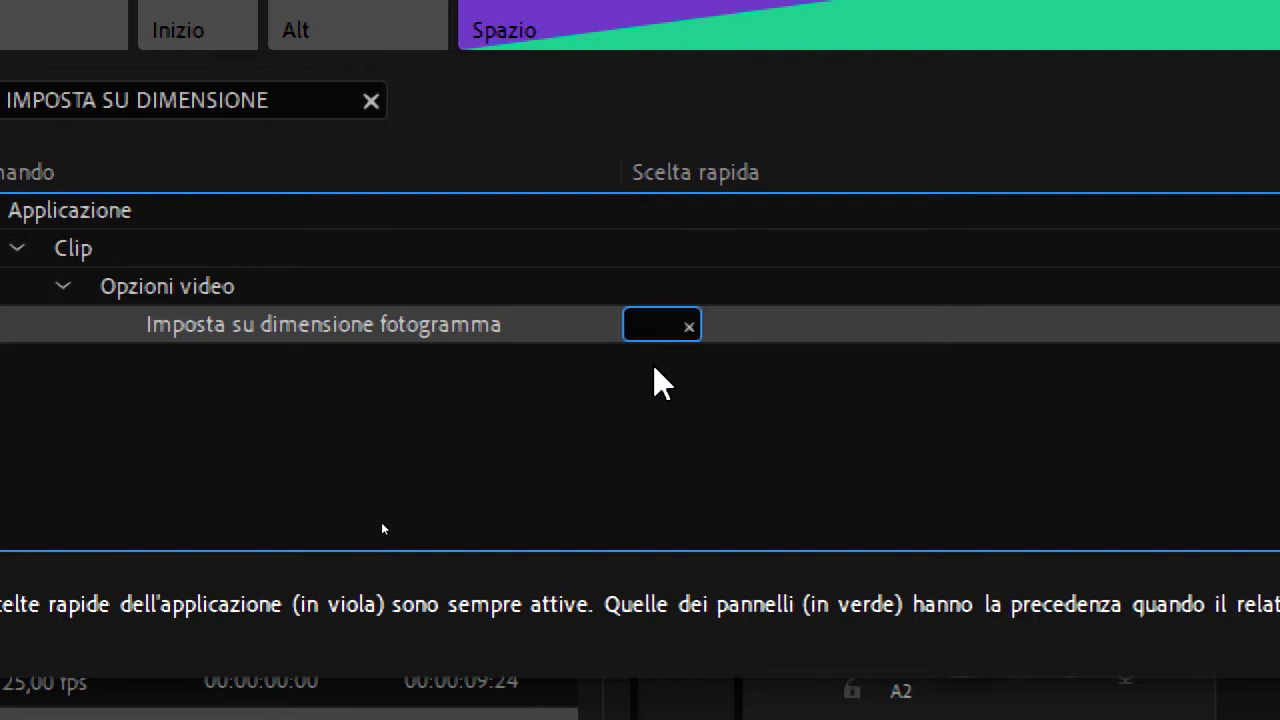
key("F6")
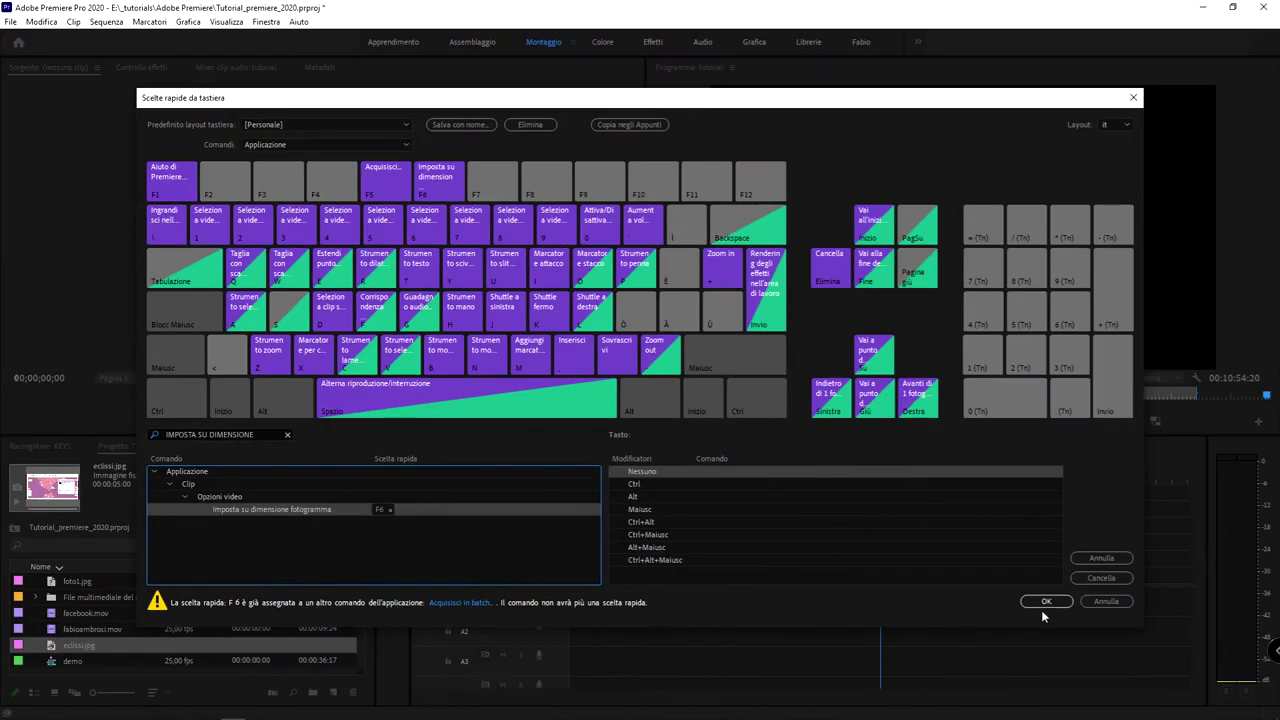
Step: Confirm the shortcut change, fit eclissi.jpg to the frame with Ctrl+Alt+F, and open Import with Ctrl+I
left_click(1041, 601)
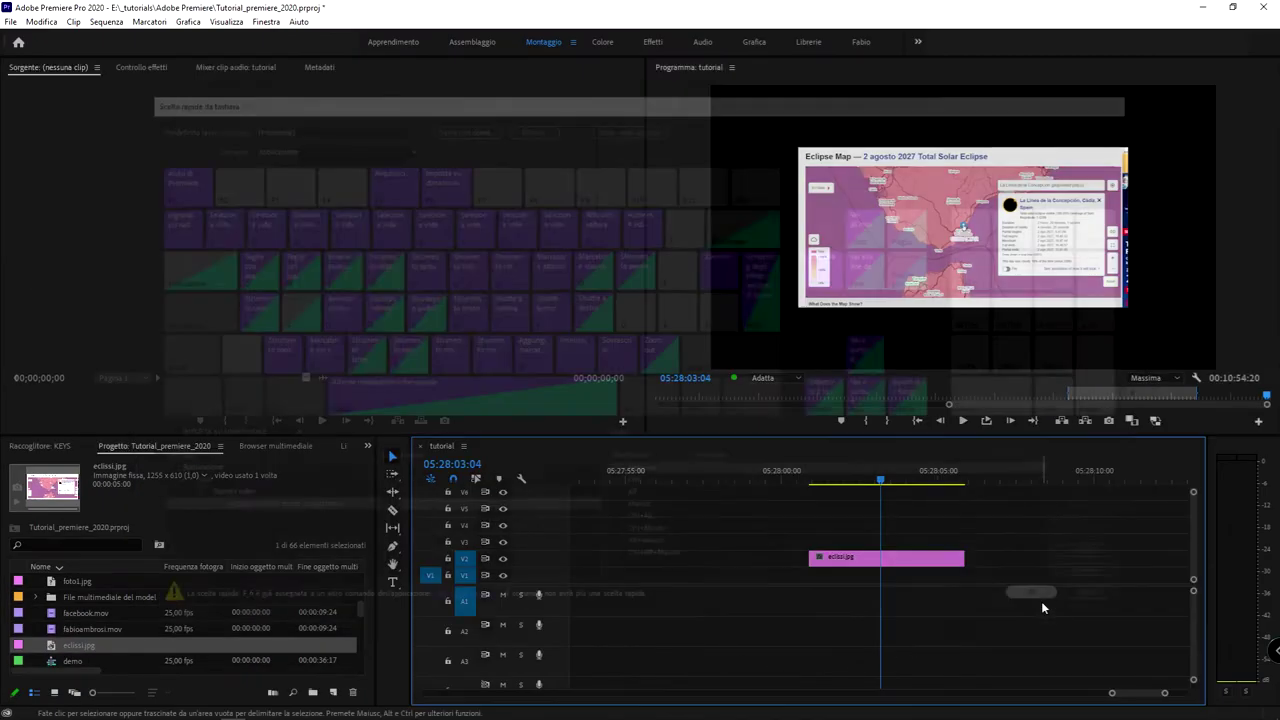
left_click_drag(1002, 530, 843, 568)
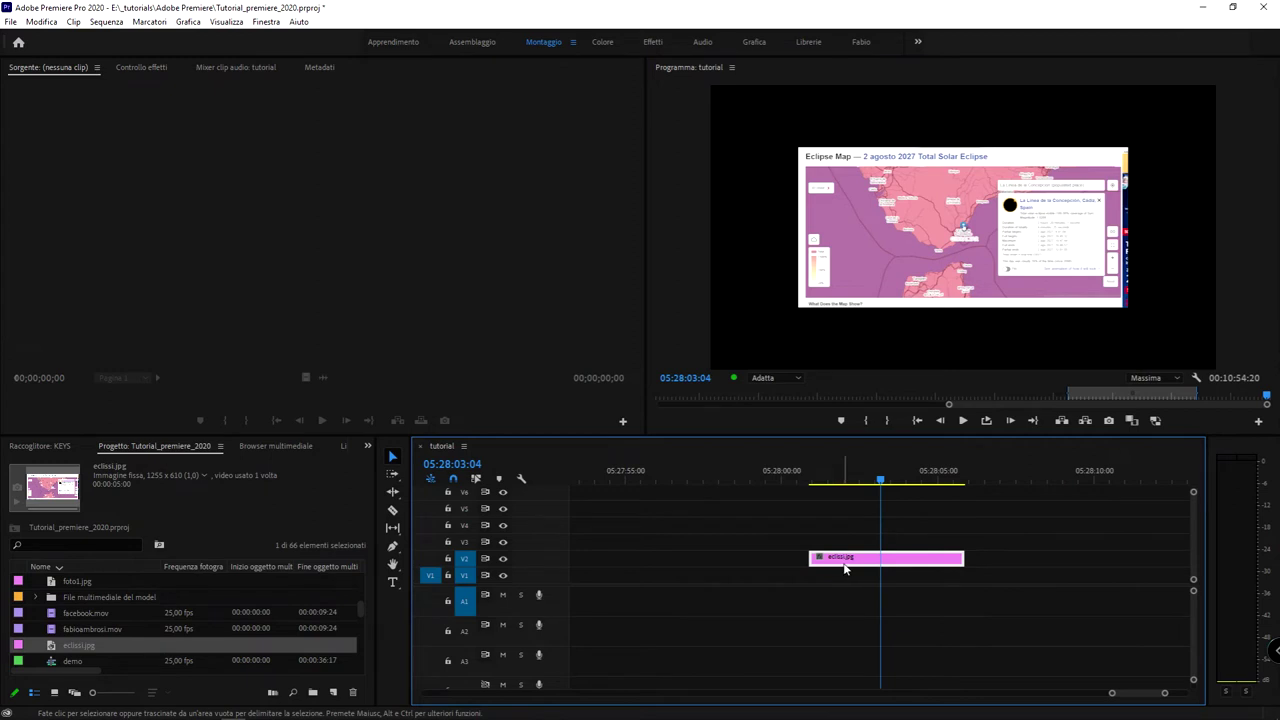
key("ctrl+alt+f")
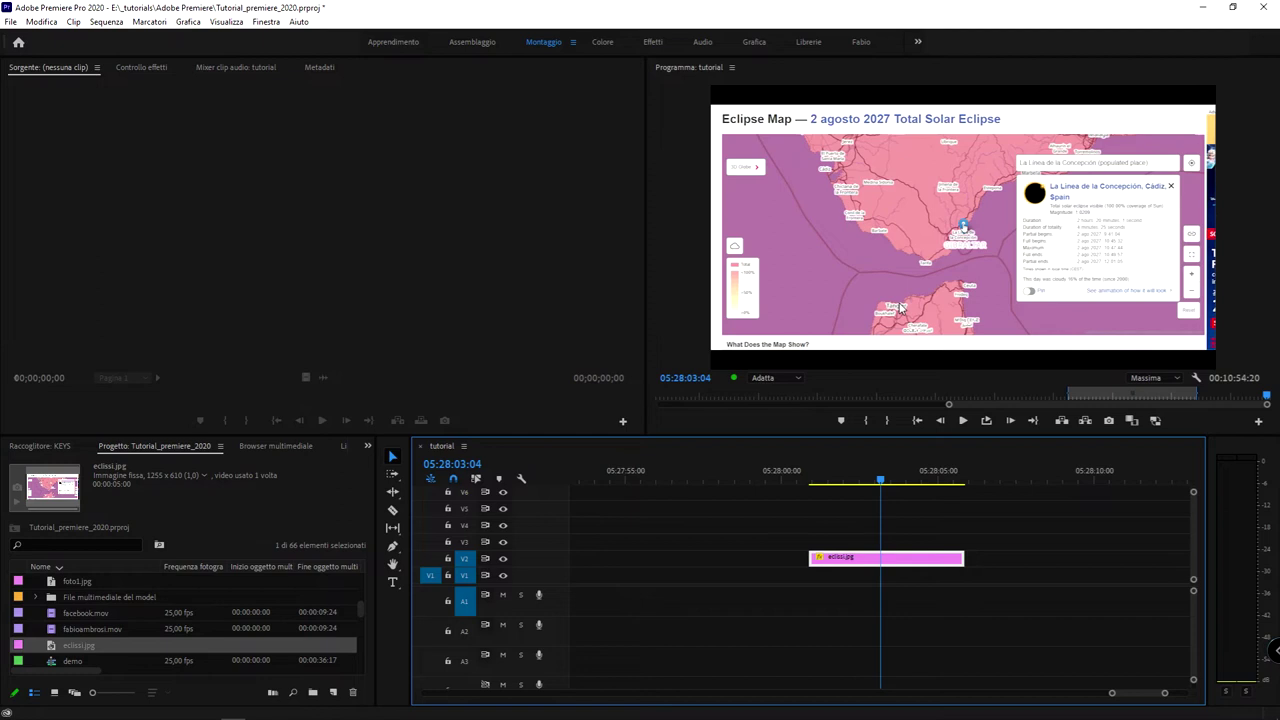
key("ctrl+i")
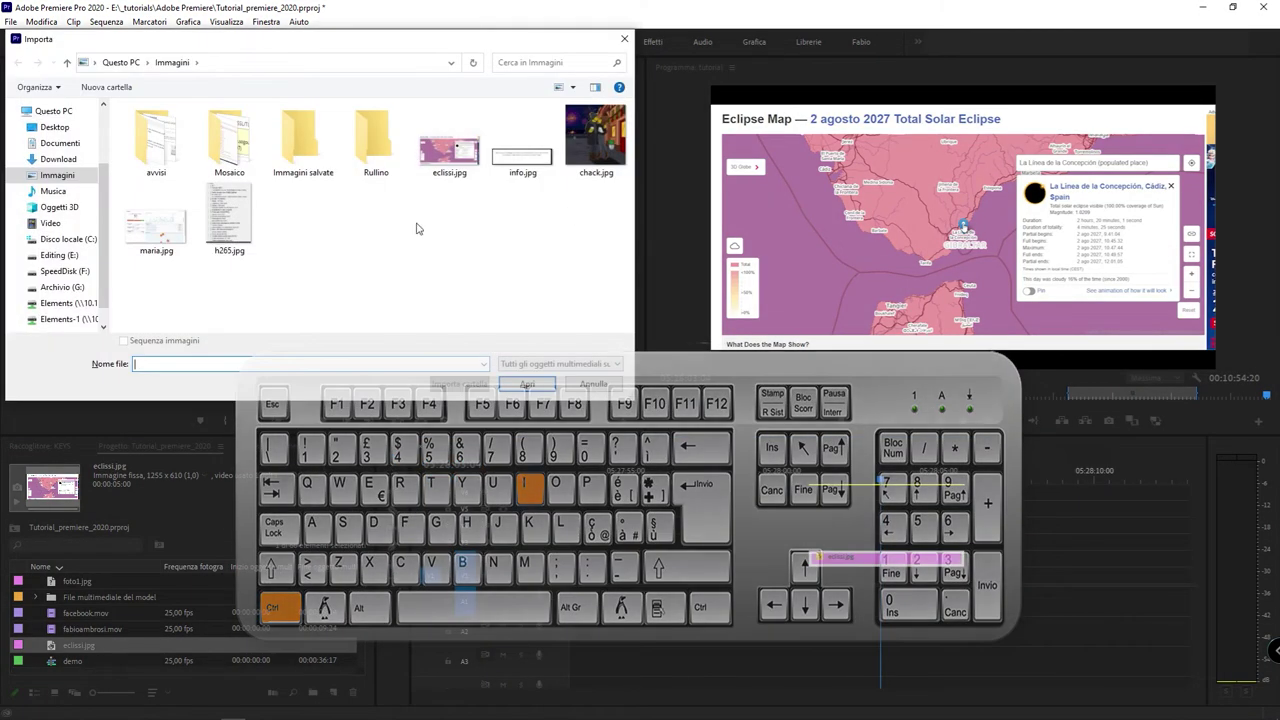
Step: Cancel Import, then open Export Settings with Ctrl+M and close it without exporting
key("Escape")
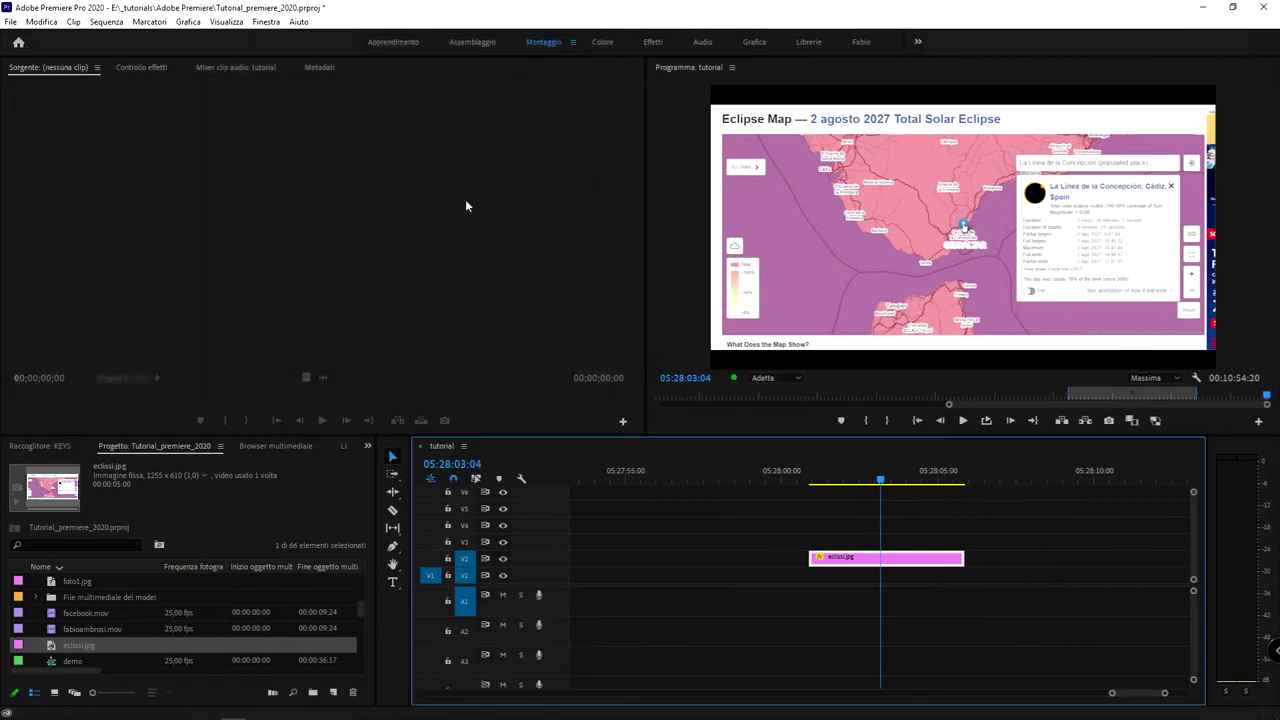
key("ctrl+m")
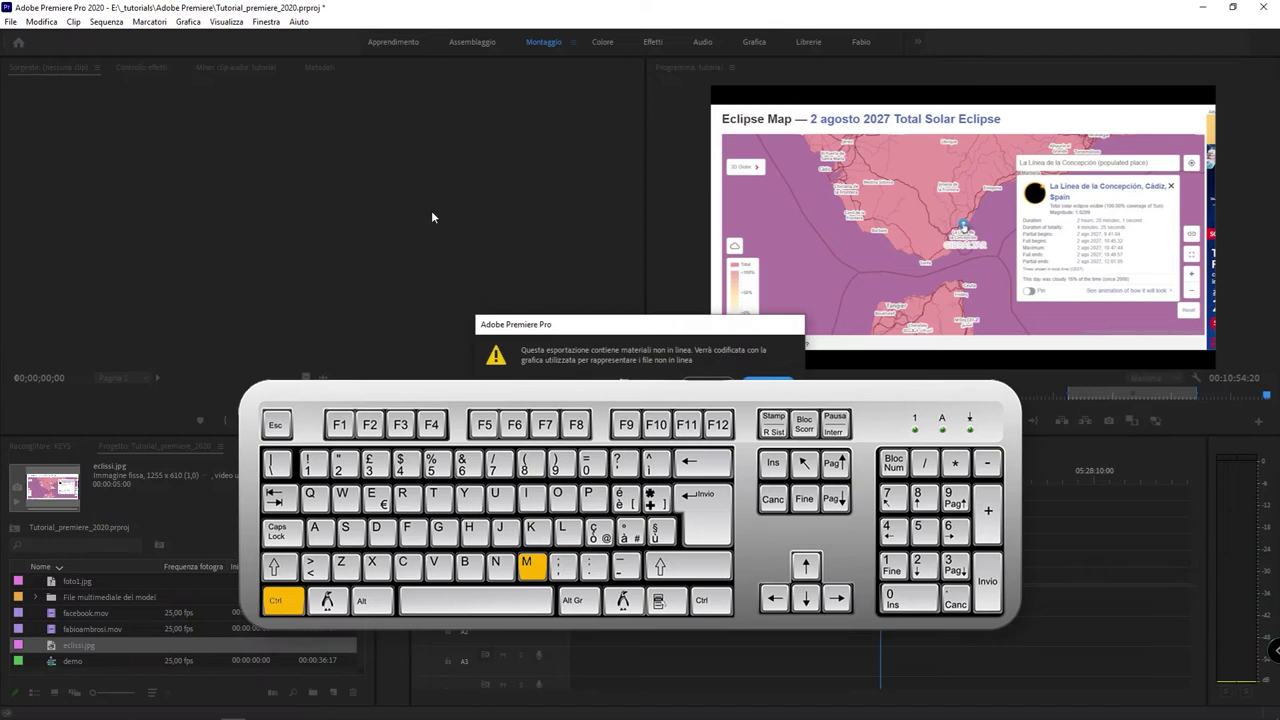
key("Return")
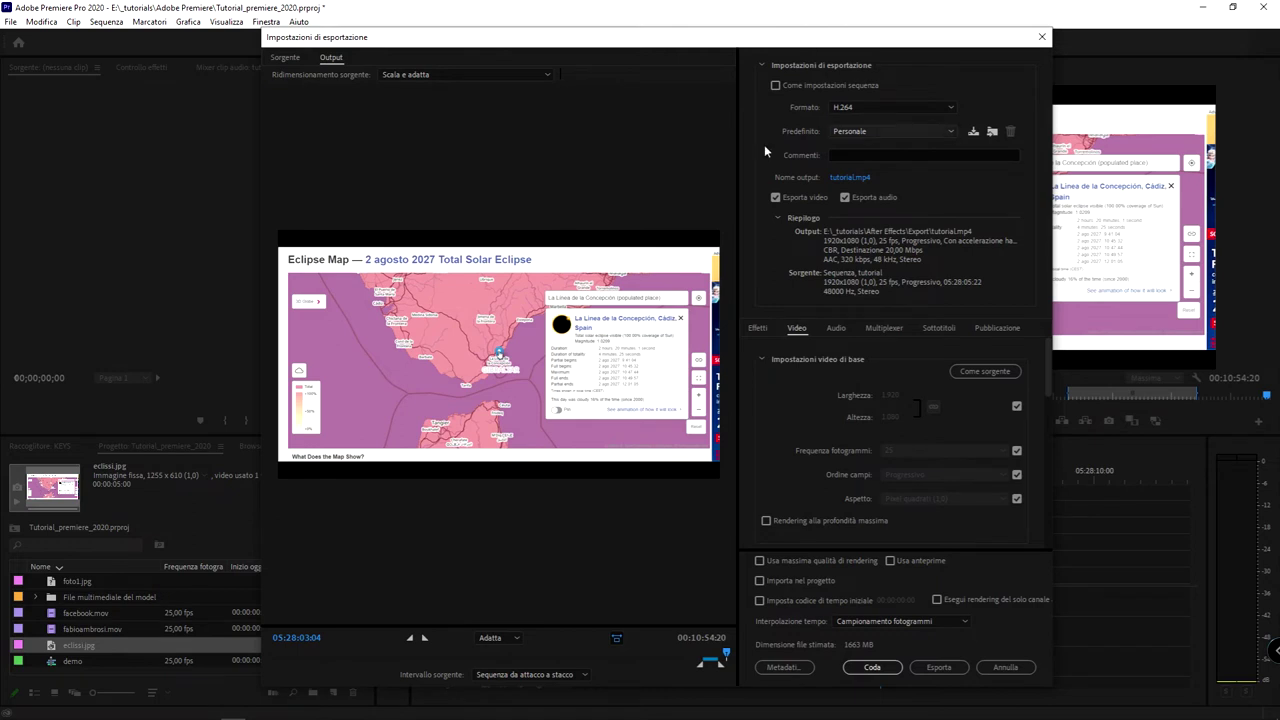
left_click(1041, 40)
Step: Open the Nuova sequenza window with Ctrl+N and close it without creating a sequence
key("ctrl+n")
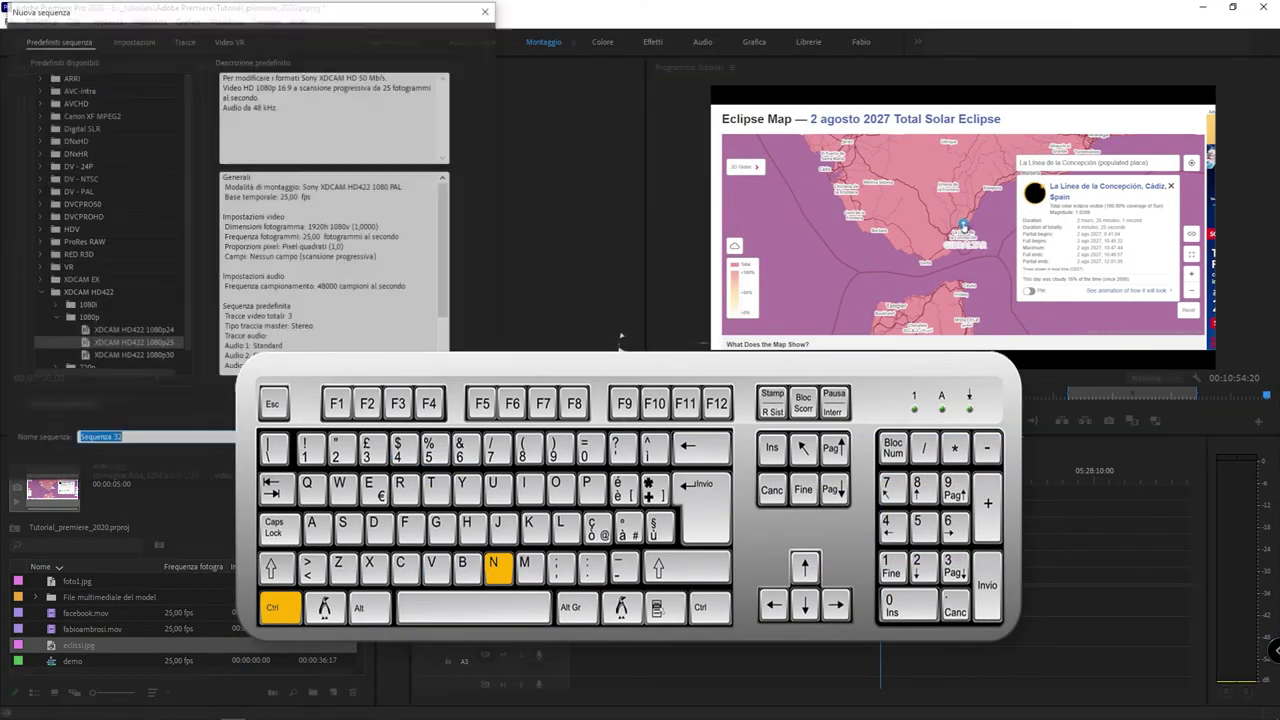
left_click_drag(337, 18, 688, 115)
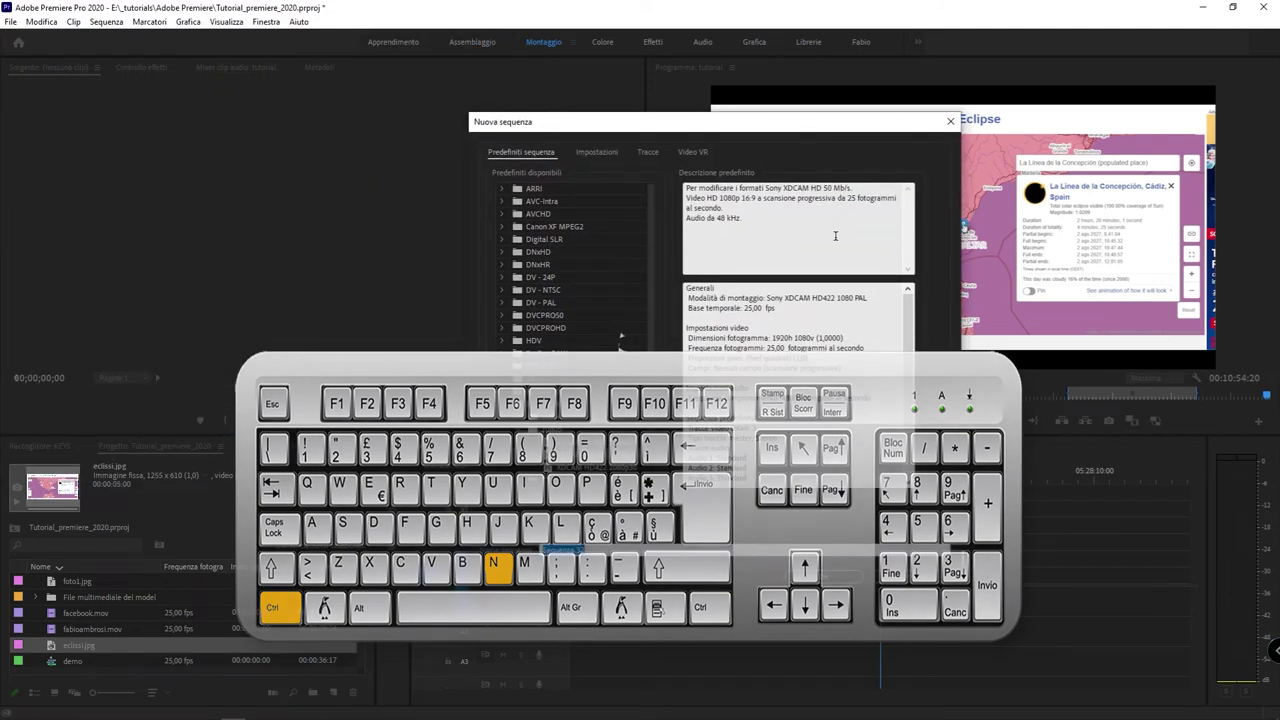
left_click(841, 108)
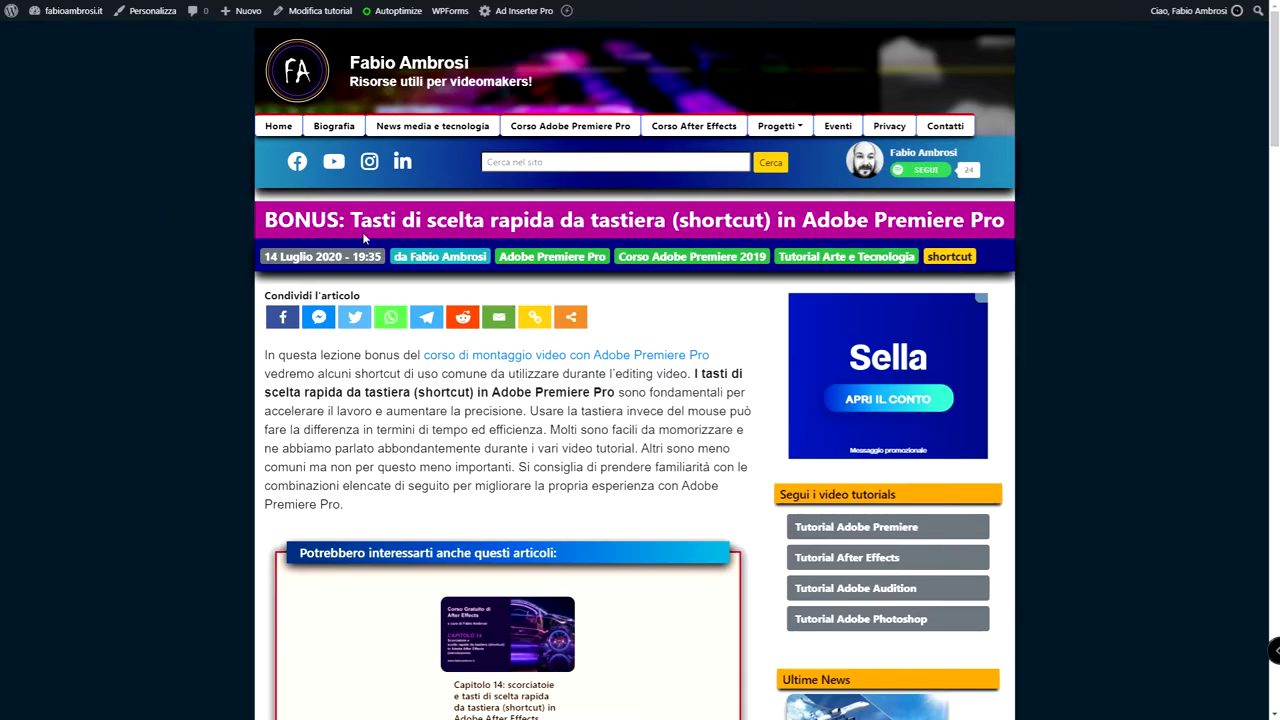
Step: Scroll the shortcuts article and follow the 'scaricare il file' link to the default-shortcuts PDF
mouse_move(350, 220)
left_mouse_down()
mouse_move(798, 240)
mouse_move(1006, 226)
left_mouse_up()
left_click(951, 280)
scroll(507, 411, "down", 10)
scroll(500, 400, "down", 5)
scroll(508, 389, "up", 2)
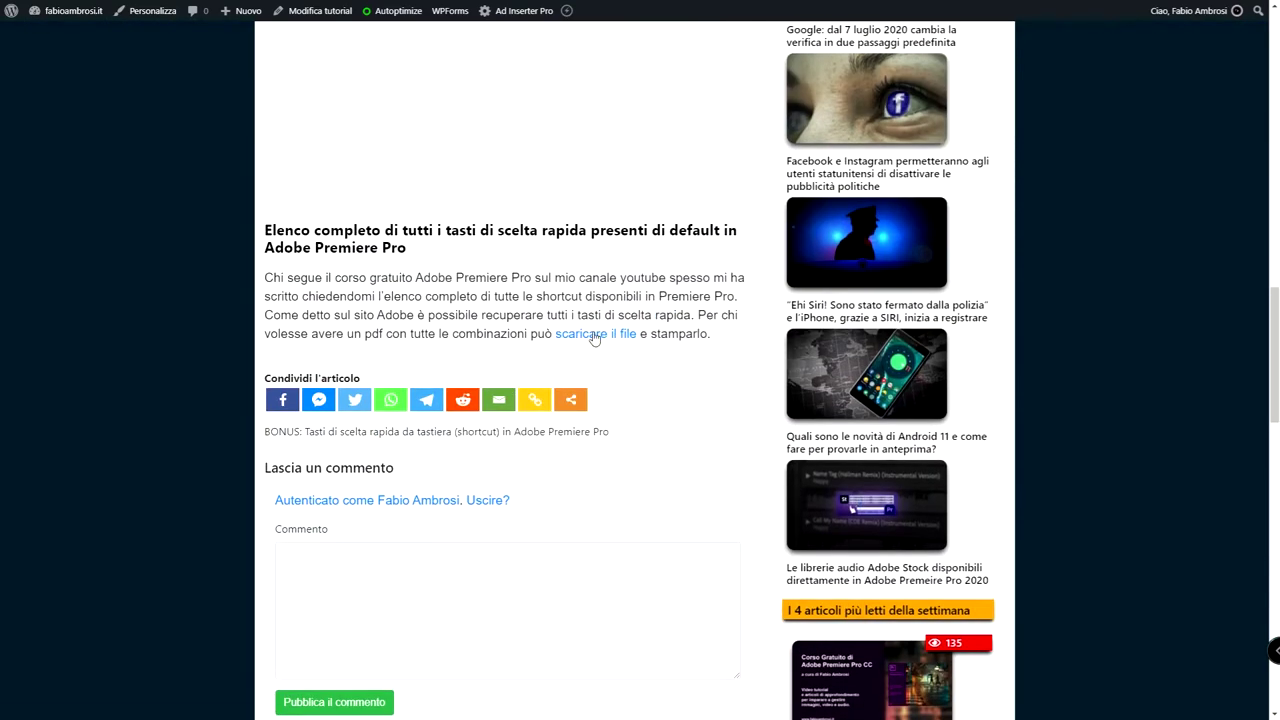
left_click(596, 335)
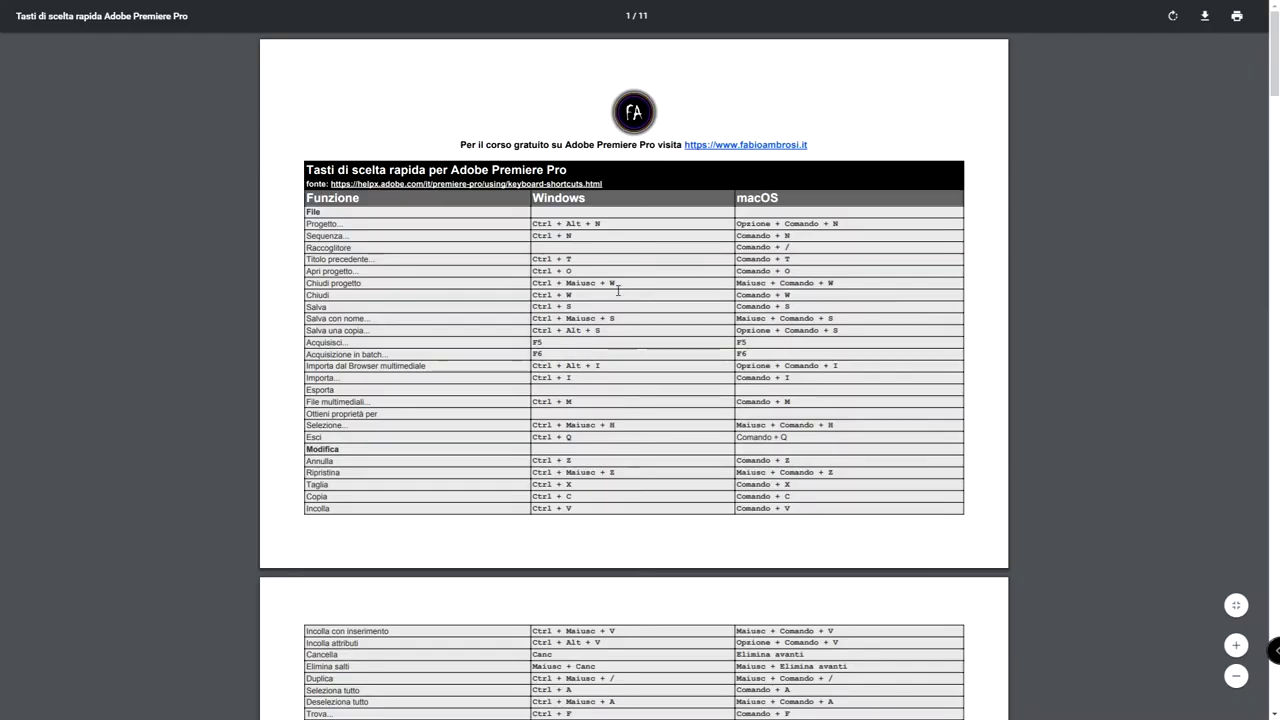
Step: Scroll the shortcuts PDF from page 1 down to page 11
scroll(590, 330, "down", 1)
scroll(579, 336, "down", 4)
scroll(579, 336, "down", 4)
scroll(578, 336, "down", 4)
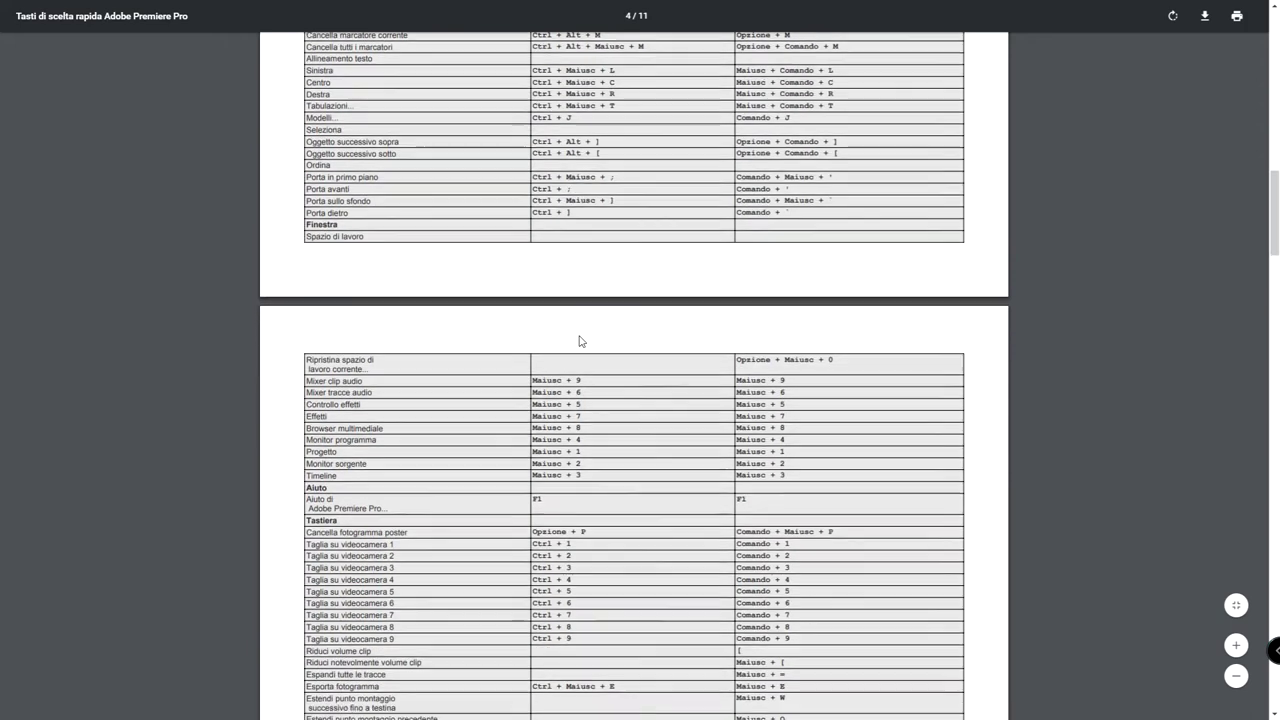
scroll(577, 335, "down", 4)
scroll(575, 332, "down", 4)
scroll(575, 330, "down", 4)
scroll(574, 330, "down", 4)
scroll(573, 329, "down", 4)
scroll(572, 328, "down", 4)
scroll(572, 328, "down", 4)
scroll(572, 328, "down", 3)
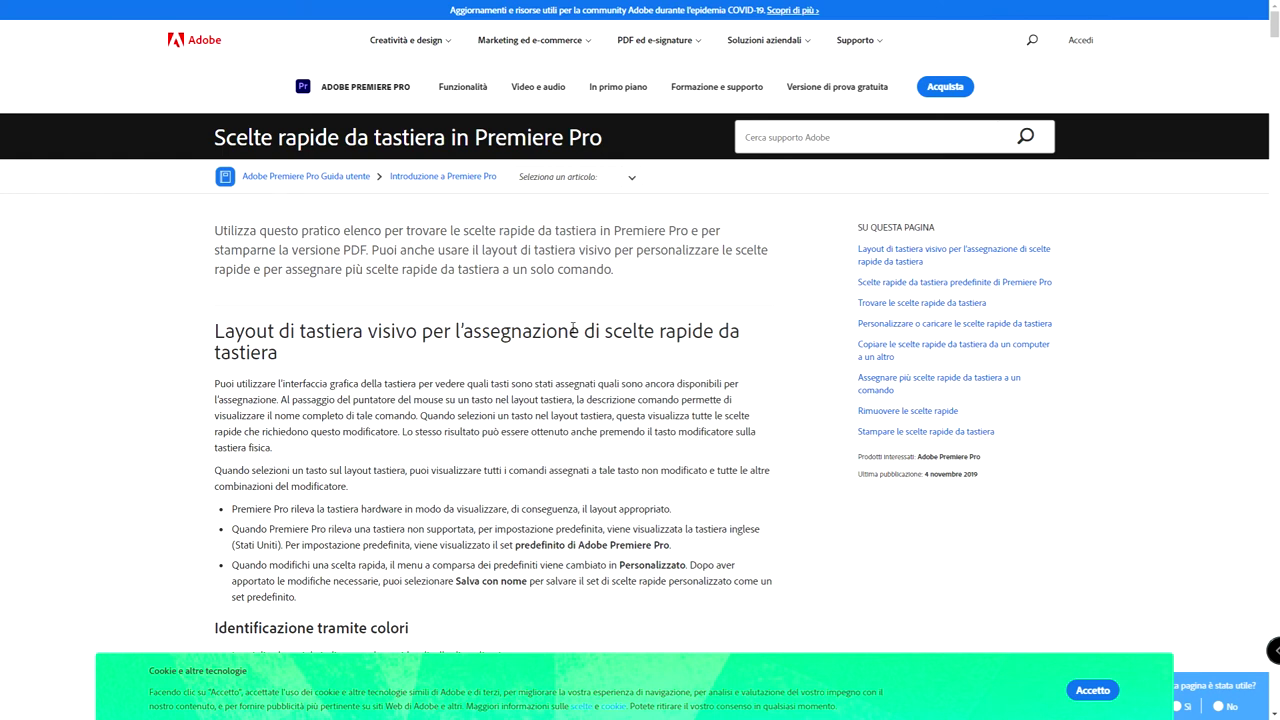
scroll(574, 334, "down", 1)
scroll(574, 334, "down", 4)
scroll(574, 334, "down", 2)
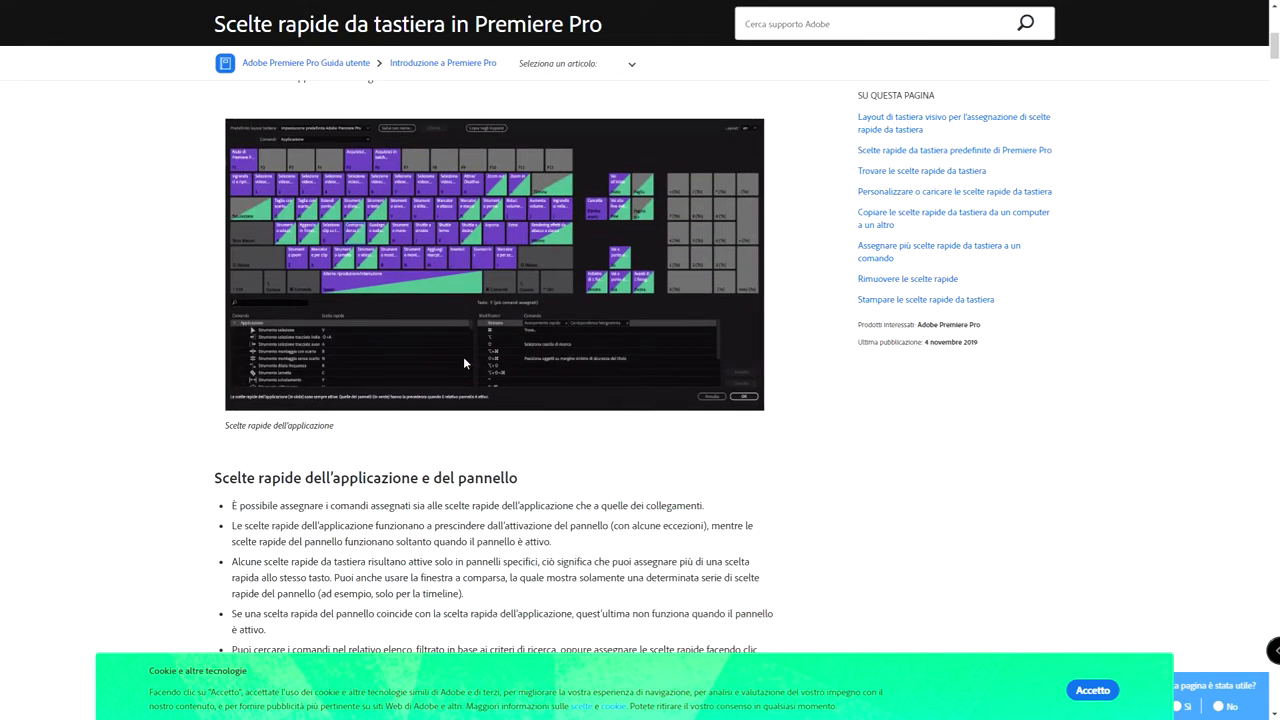
scroll(577, 316, "down", 4)
scroll(565, 308, "down", 4)
scroll(562, 305, "down", 4)
scroll(561, 310, "down", 4)
scroll(561, 310, "down", 4)
scroll(560, 309, "down", 4)
scroll(560, 309, "down", 4)
scroll(558, 309, "down", 4)
scroll(558, 309, "down", 4)
scroll(558, 309, "down", 3)
scroll(558, 309, "down", 3)
scroll(558, 309, "down", 3)
scroll(558, 309, "down", 4)
scroll(557, 307, "down", 3)
scroll(557, 307, "down", 4)
scroll(545, 312, "up", 5)
scroll(541, 313, "up", 5)
scroll(534, 313, "up", 5)
scroll(534, 313, "up", 5)
scroll(525, 313, "up", 5)
scroll(520, 312, "up", 5)
scroll(517, 310, "up", 5)
scroll(517, 310, "up", 5)
scroll(516, 313, "up", 2)
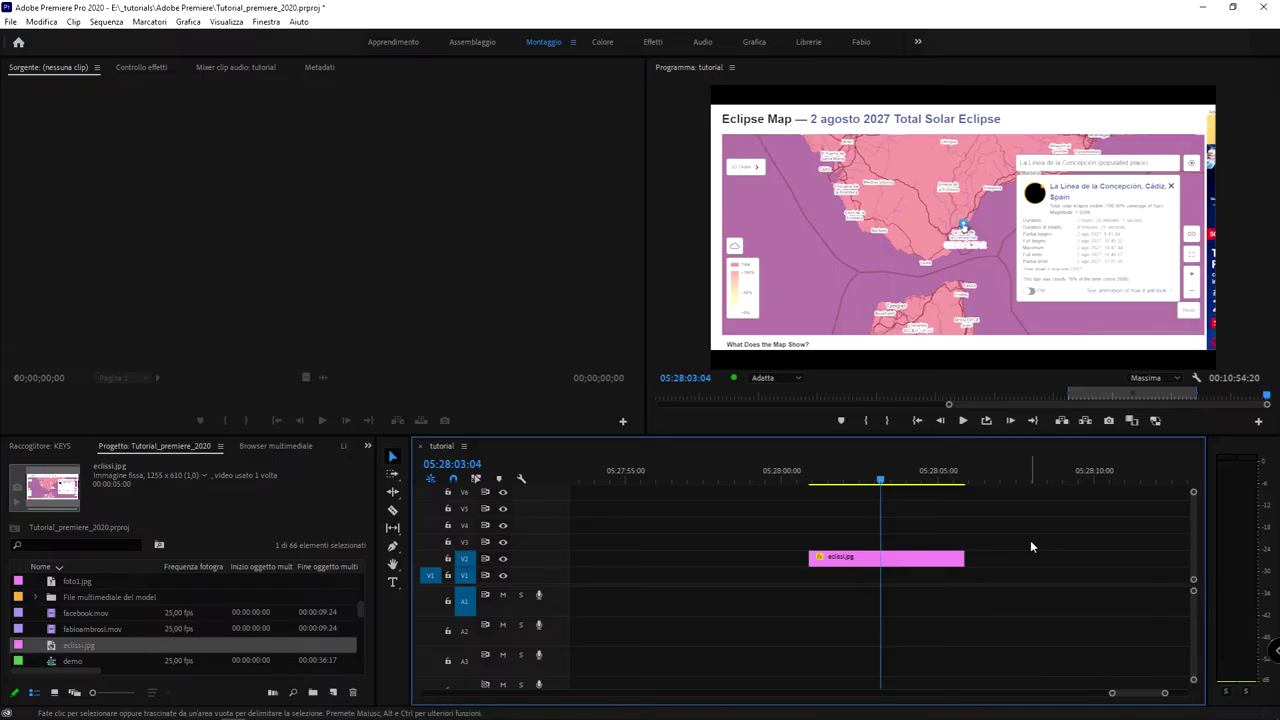
Step: Apply the 'Impostazione predefinita Adobe Premiere Pro' shortcut preset and confirm with OK
left_click(56, 24)
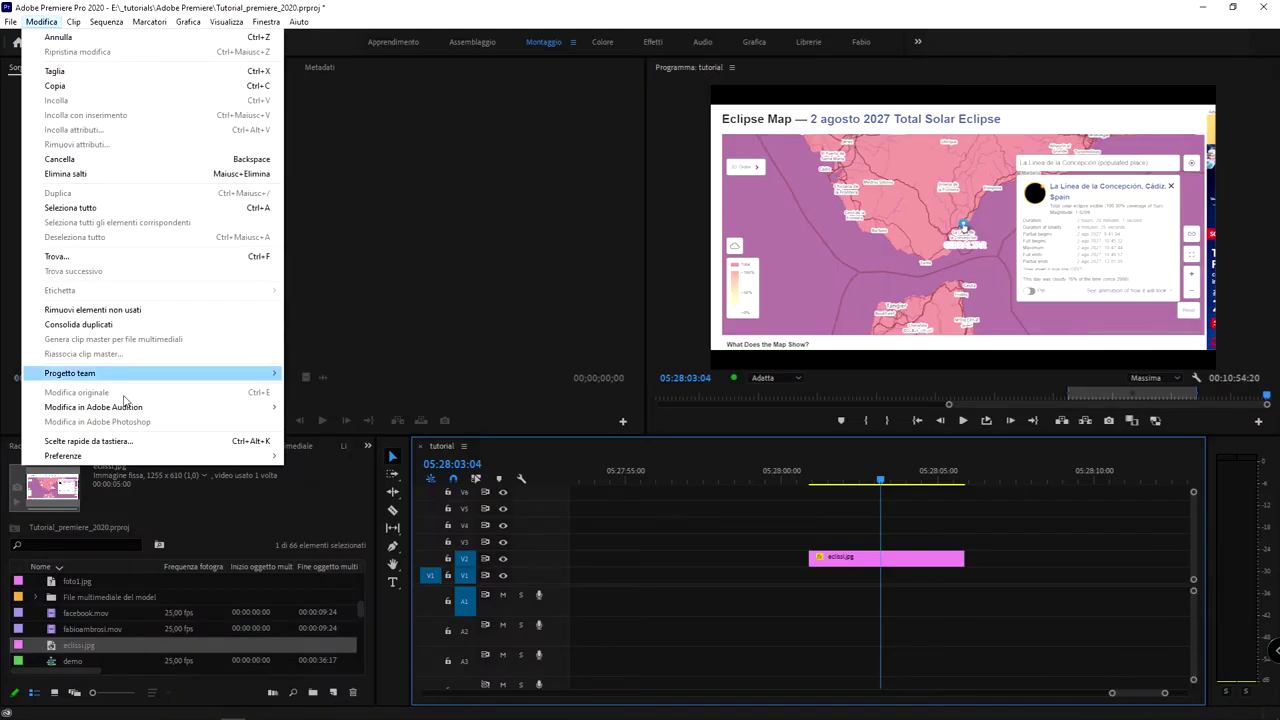
left_click(150, 441)
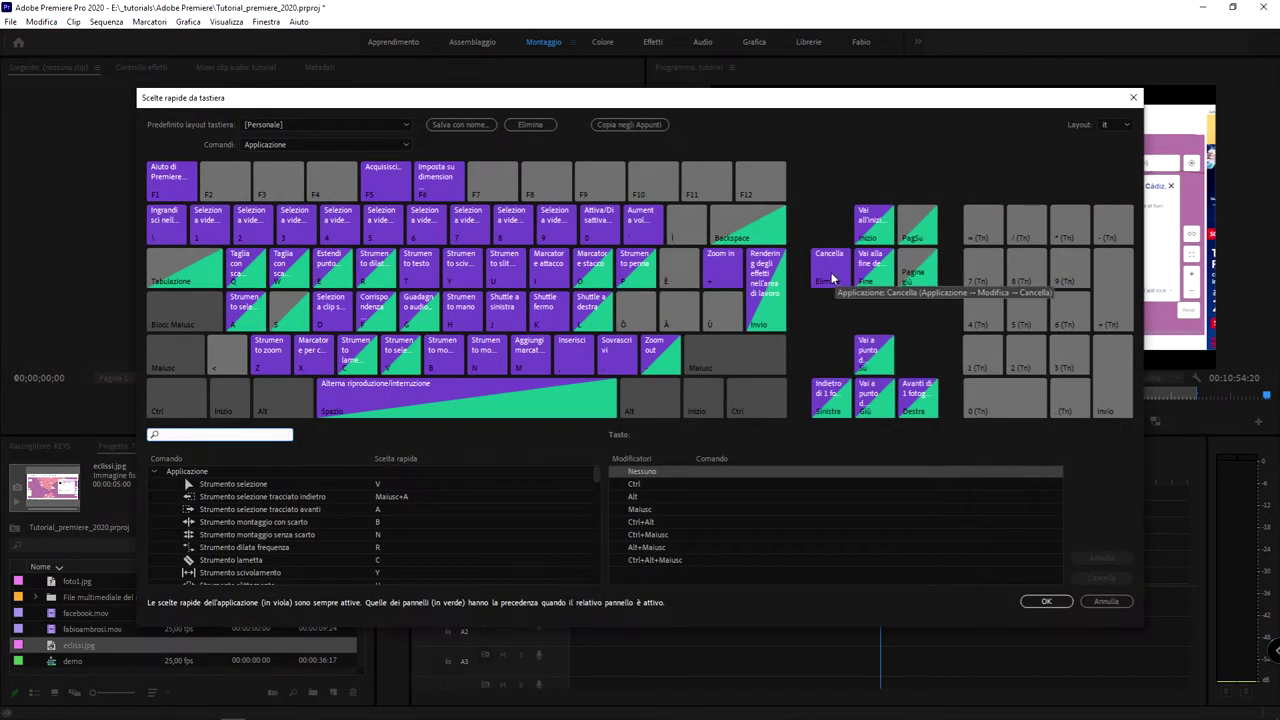
left_click(338, 125)
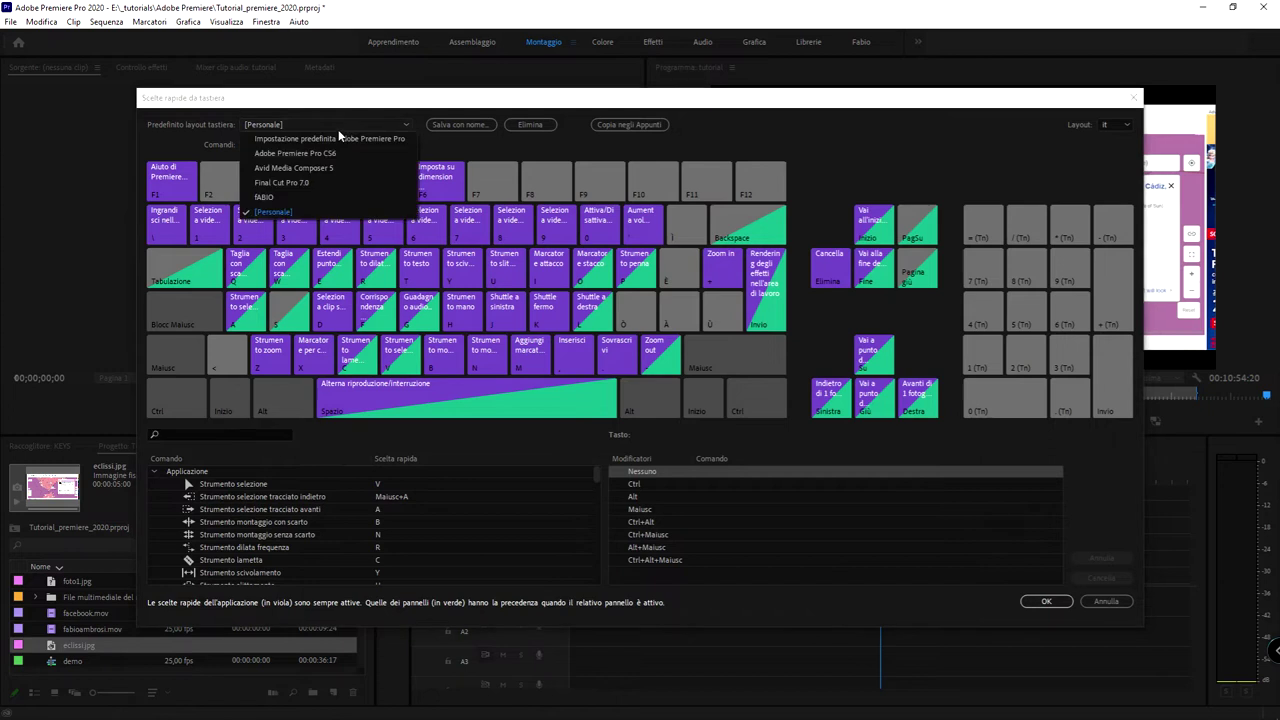
left_click(322, 139)
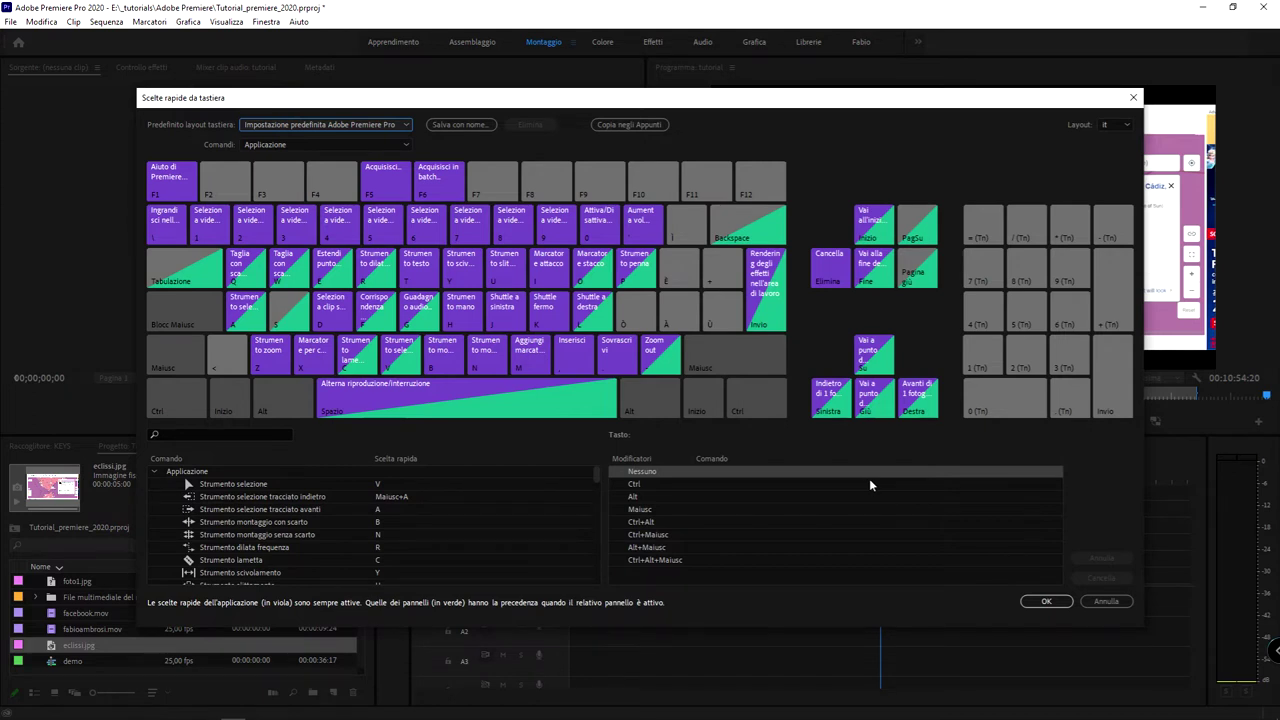
left_click(1040, 602)
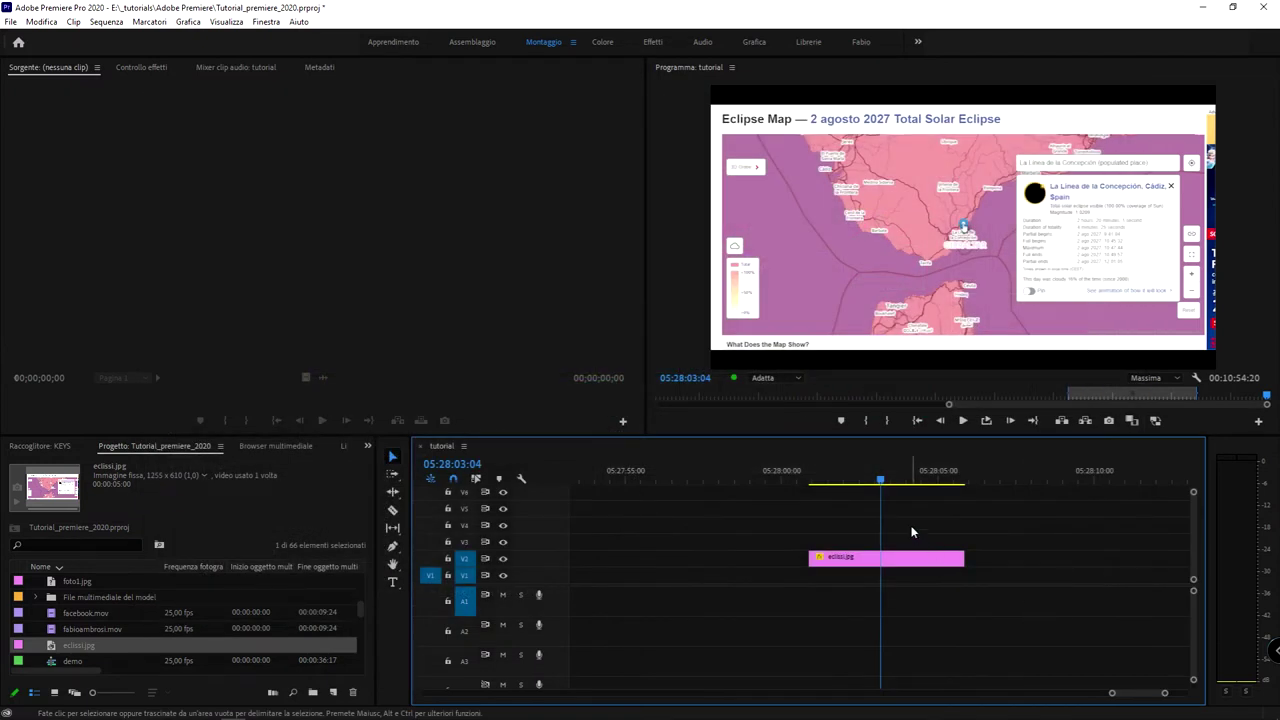
left_click(42, 21)
Step: Search 'zoom' and replace the Zoom in shortcut '=' with '+'
left_click(178, 446)
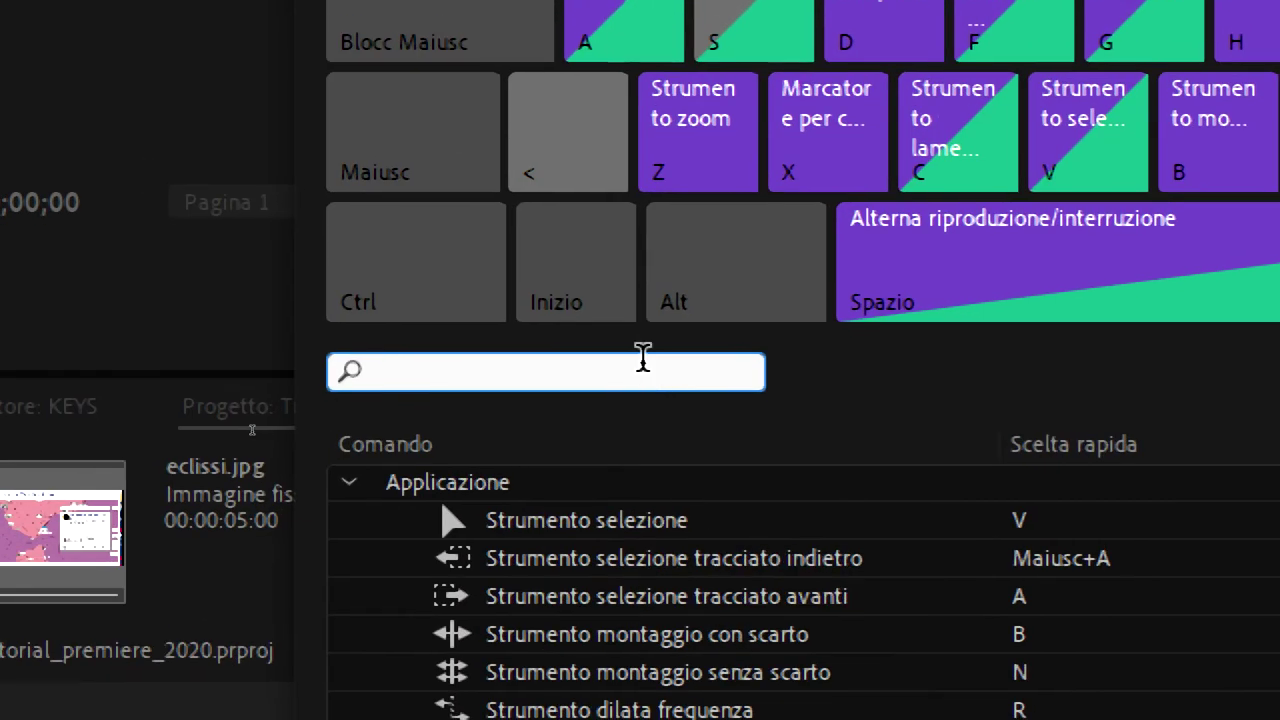
type("zoom")
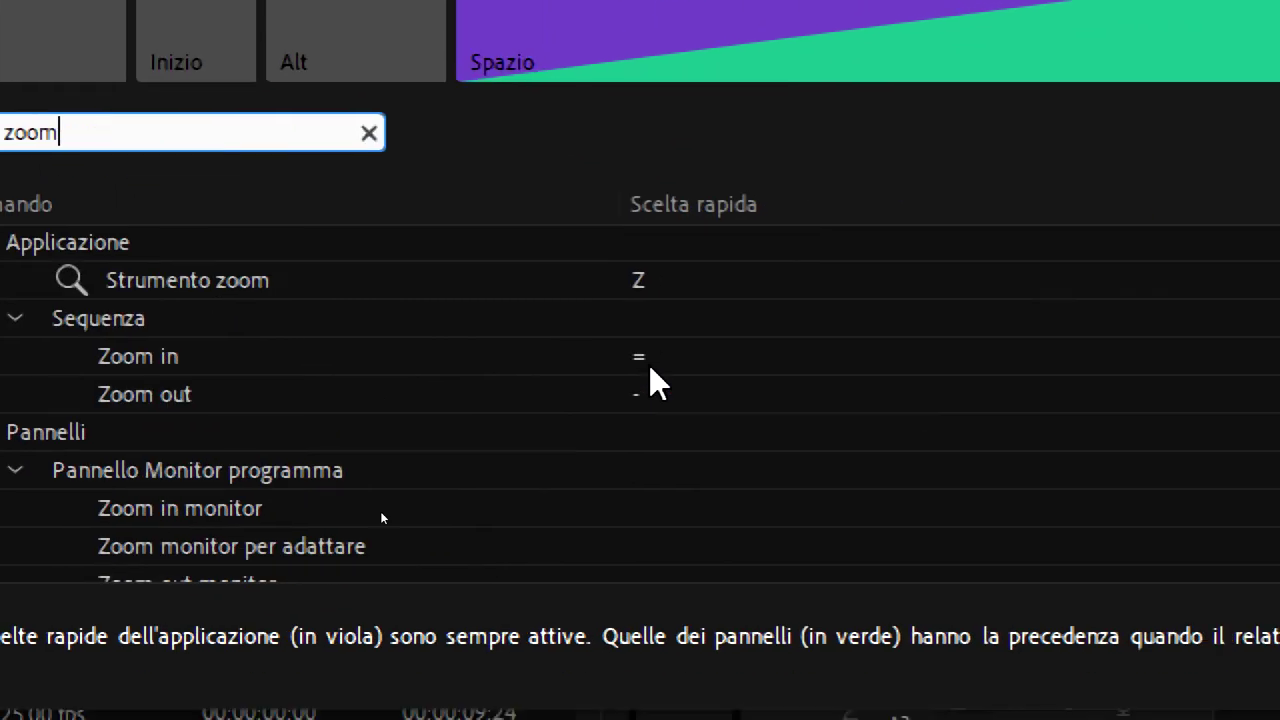
left_click(649, 364)
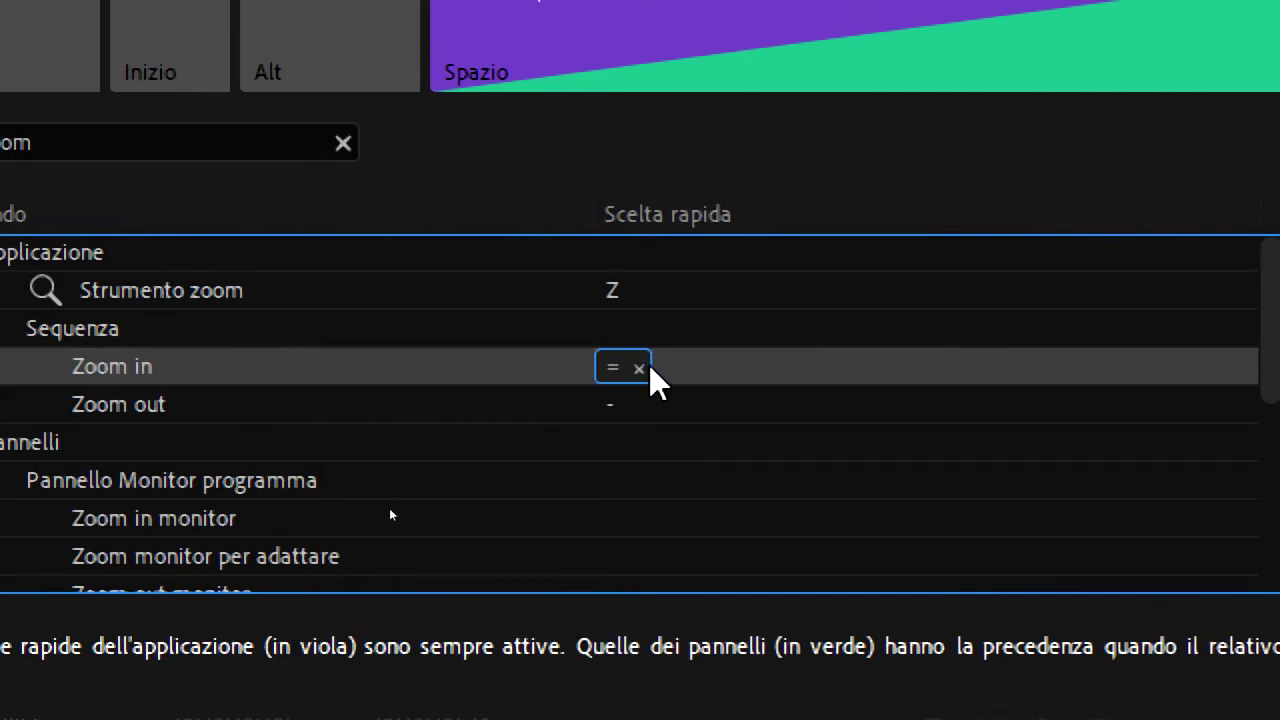
left_click(646, 369)
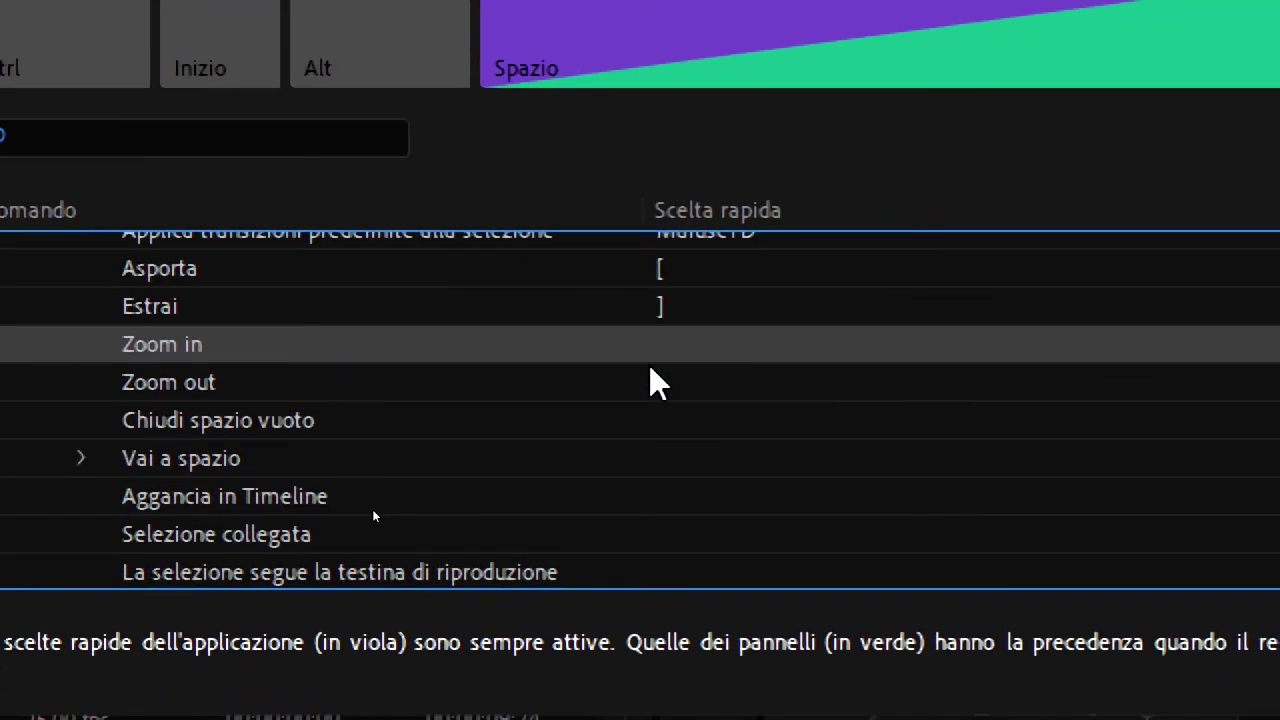
left_click(649, 368)
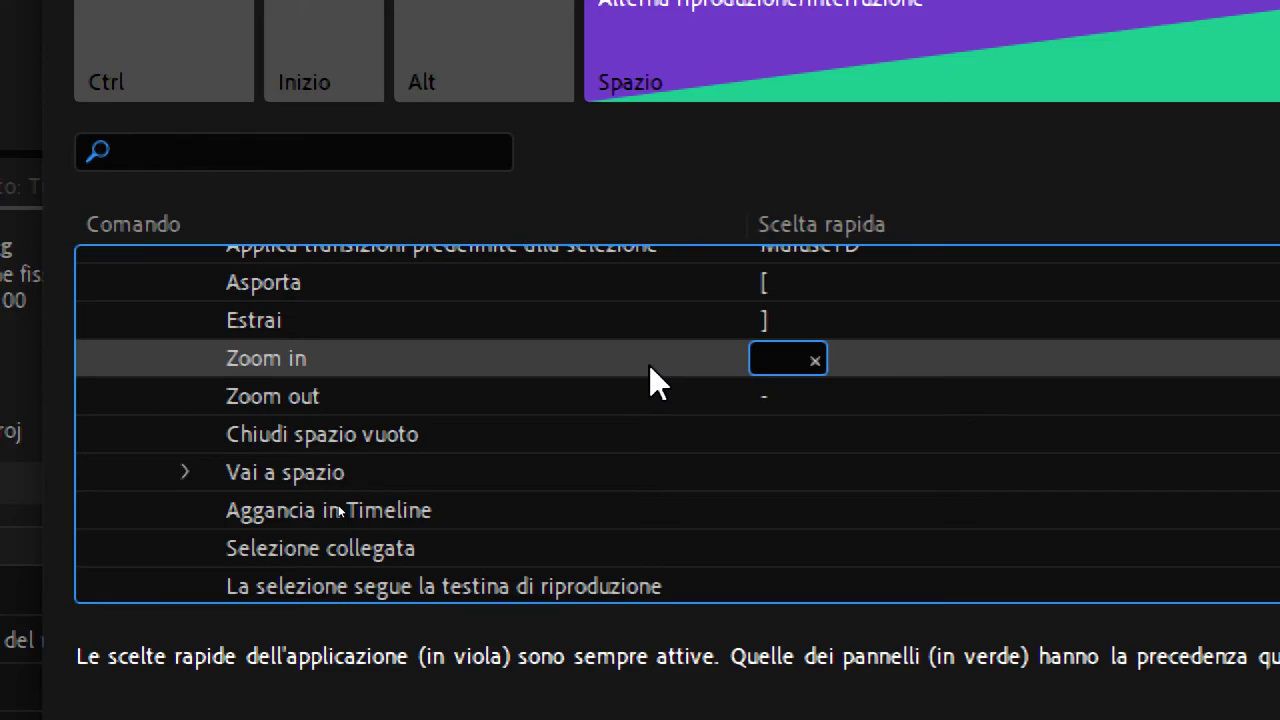
key("plus")
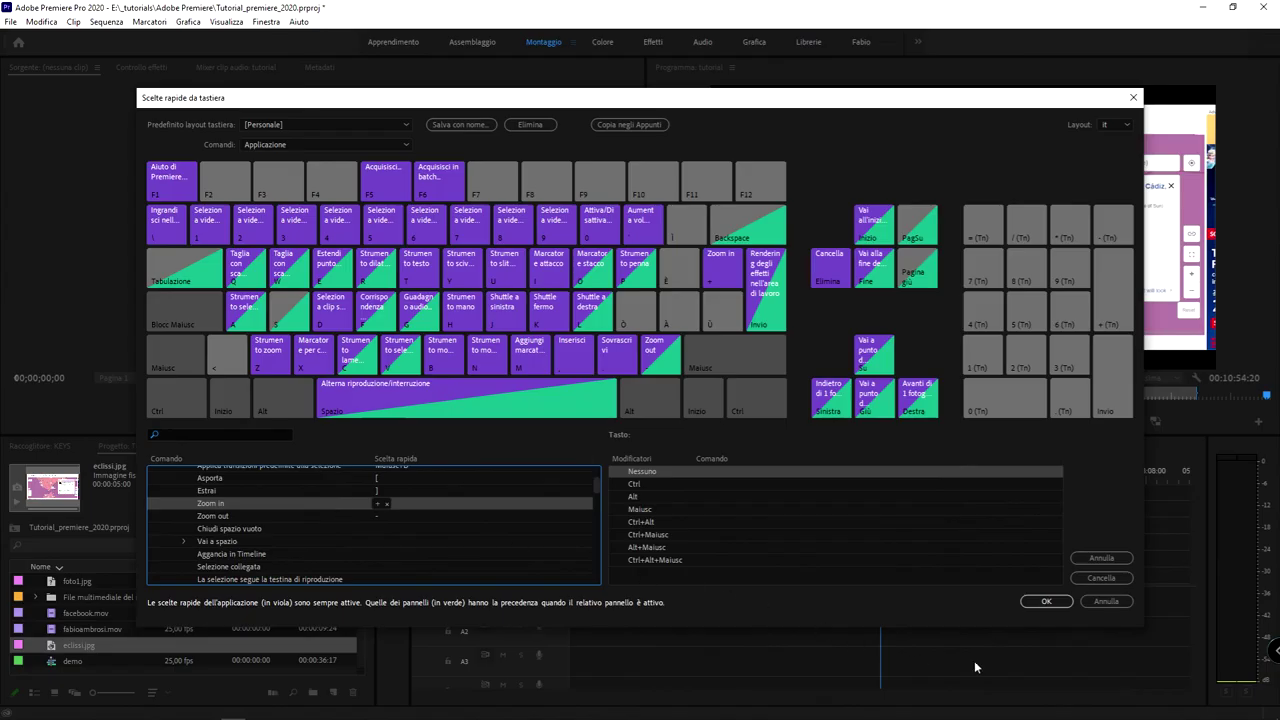
Step: Apply the + Zoom in shortcut, test + and - on the timeline, and reopen shortcuts with Ctrl+Alt+K
left_click(1042, 603)
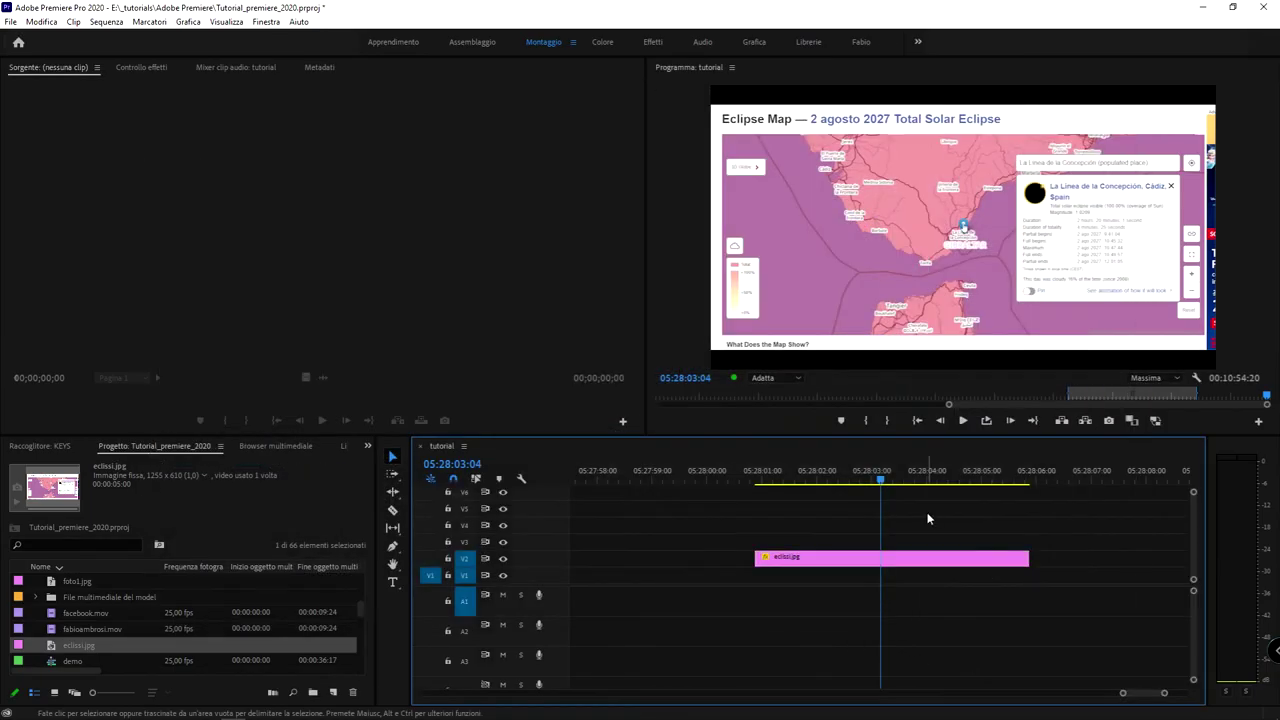
key("plus")
key("plus")
key("plus")
key("minus")
key("minus")
key("minus")
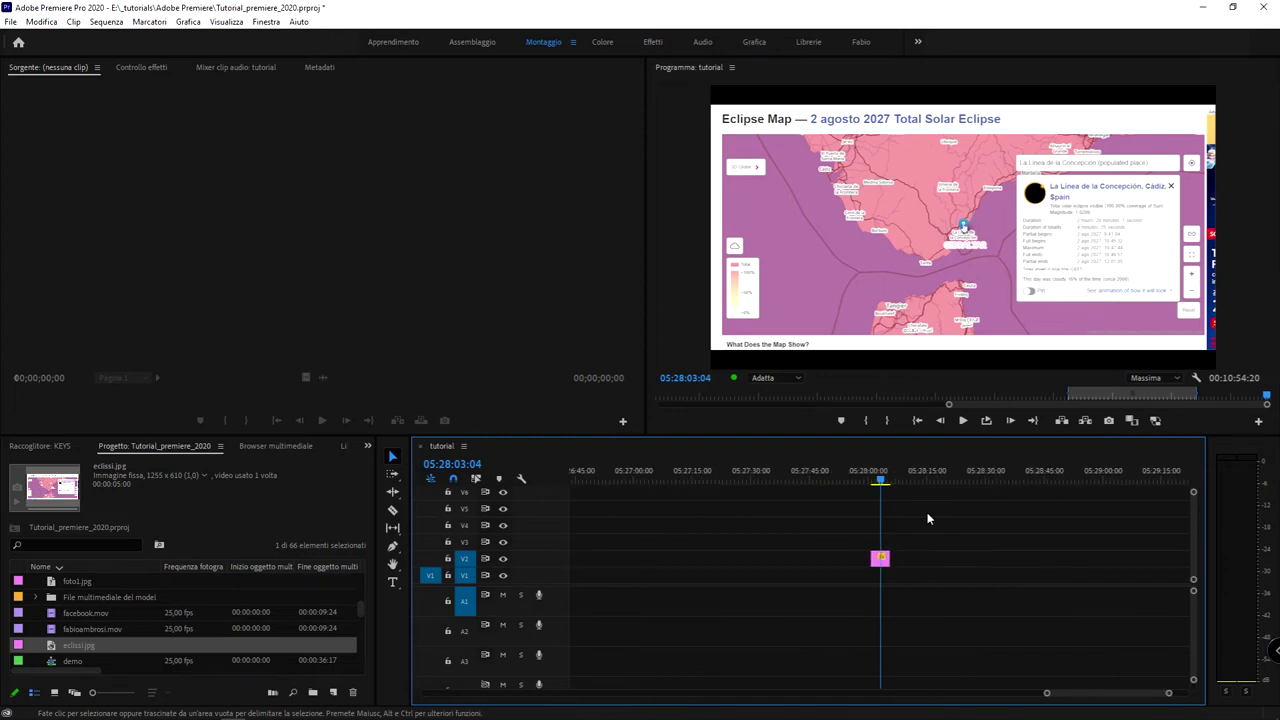
key("ctrl+alt+k")
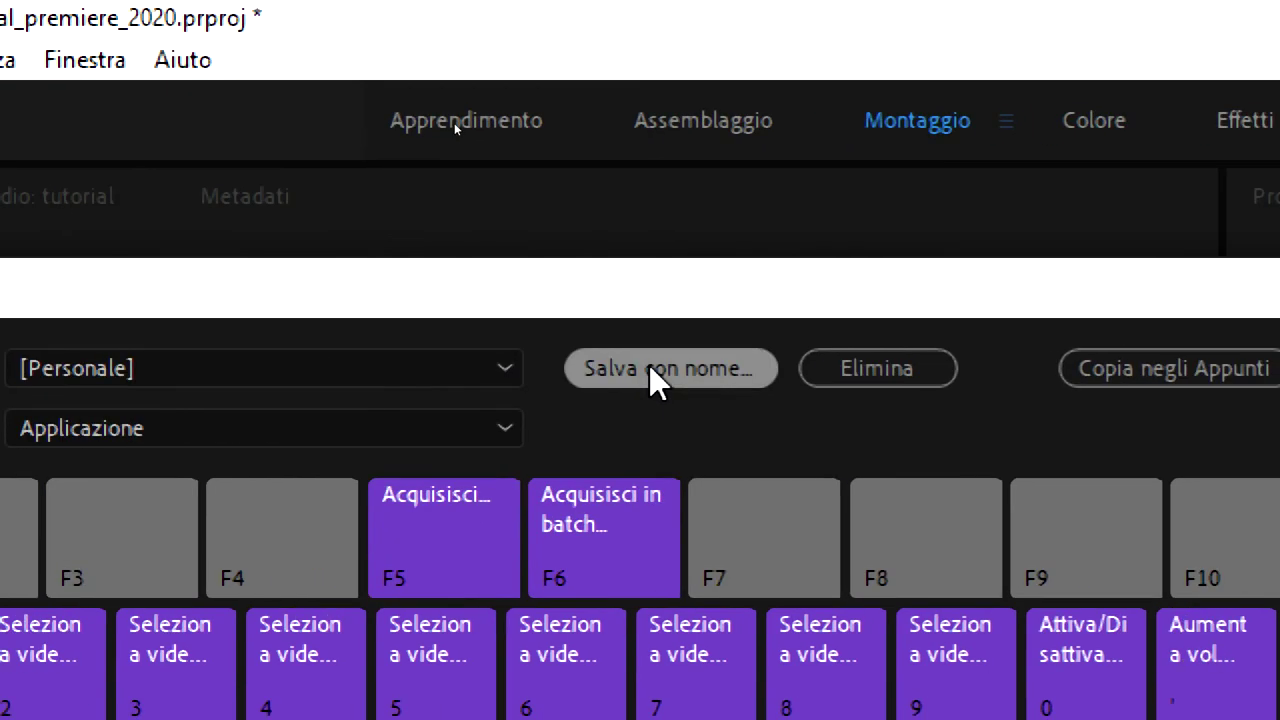
Step: Save the shortcuts as the new preset 'Combinazioni Fabio' and keep it as the active layout
left_click(649, 366)
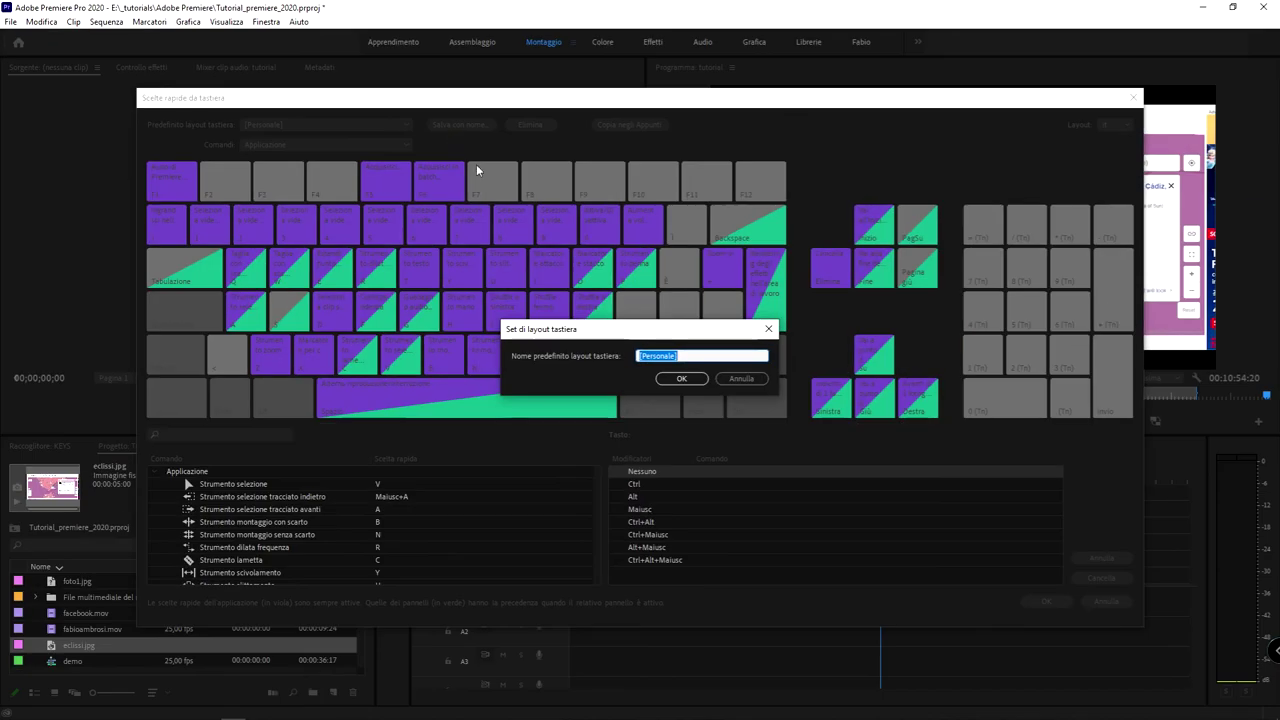
type("Combinazioni Fabio")
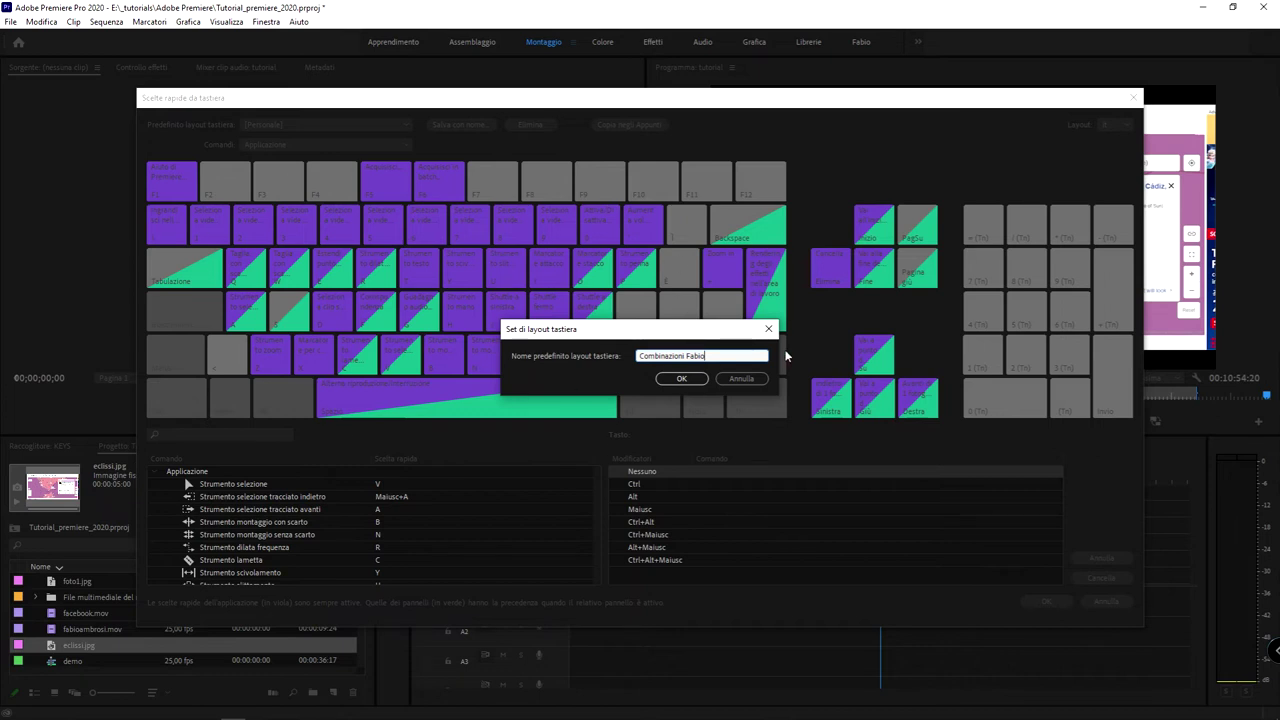
left_click(681, 378)
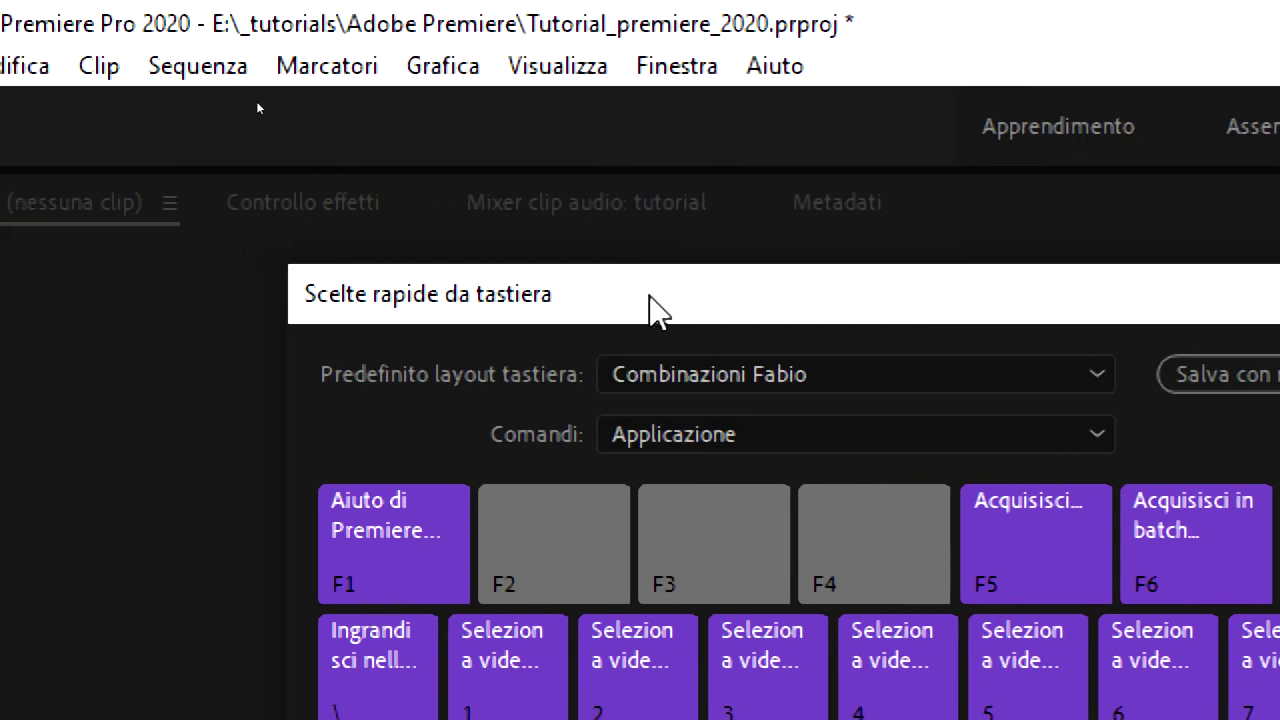
left_click(714, 376)
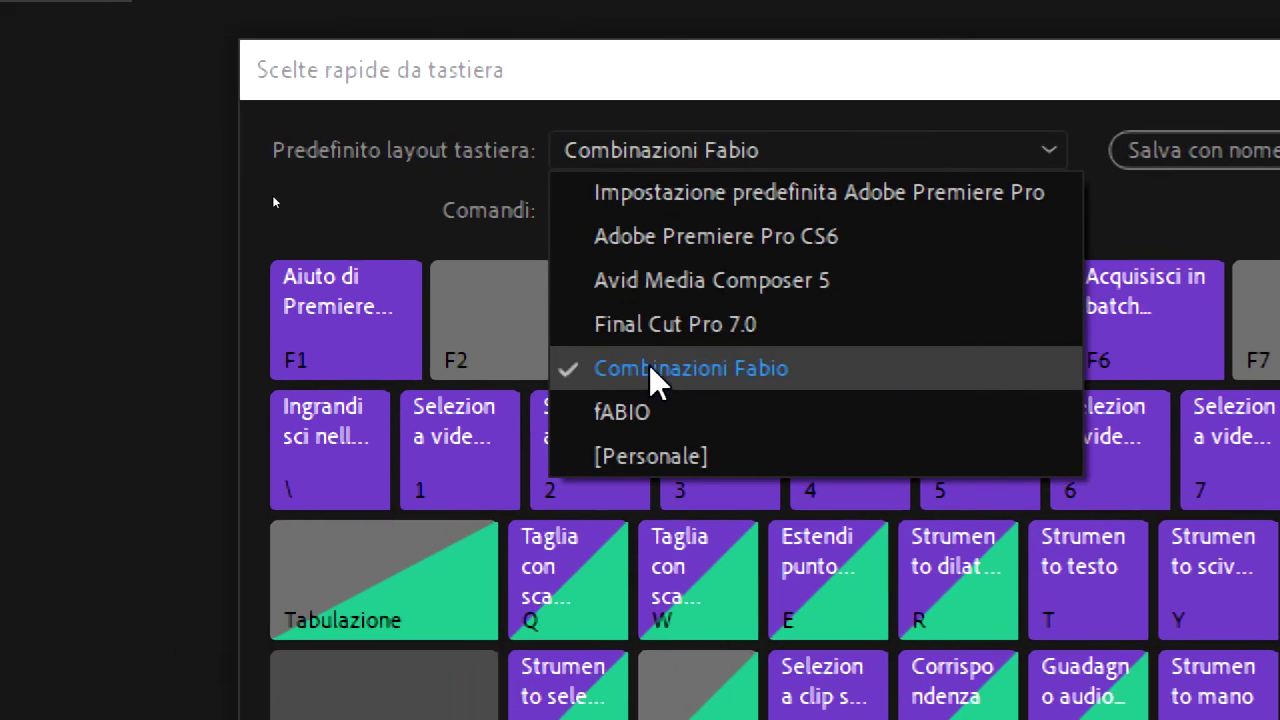
left_click(649, 366)
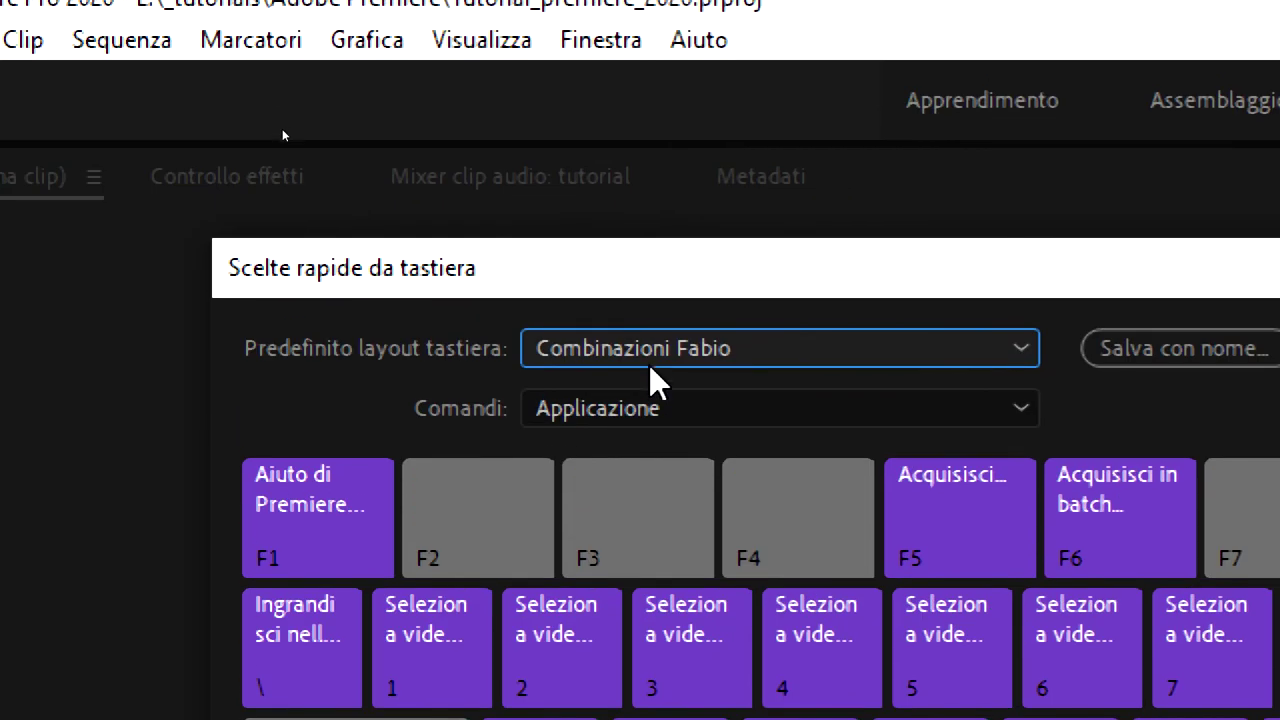
Step: Switch the layout preset to Avid Media Composer 5, then to Final Cut Pro 7.0
left_click(649, 366)
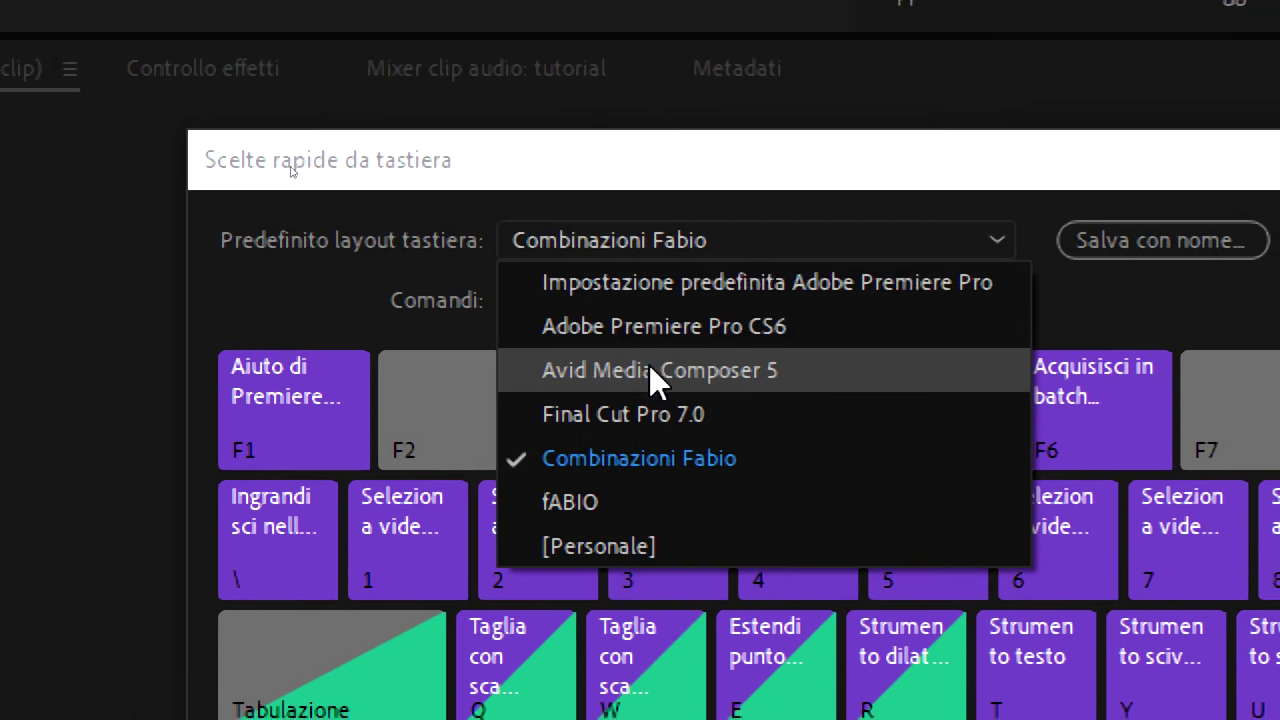
key("Escape")
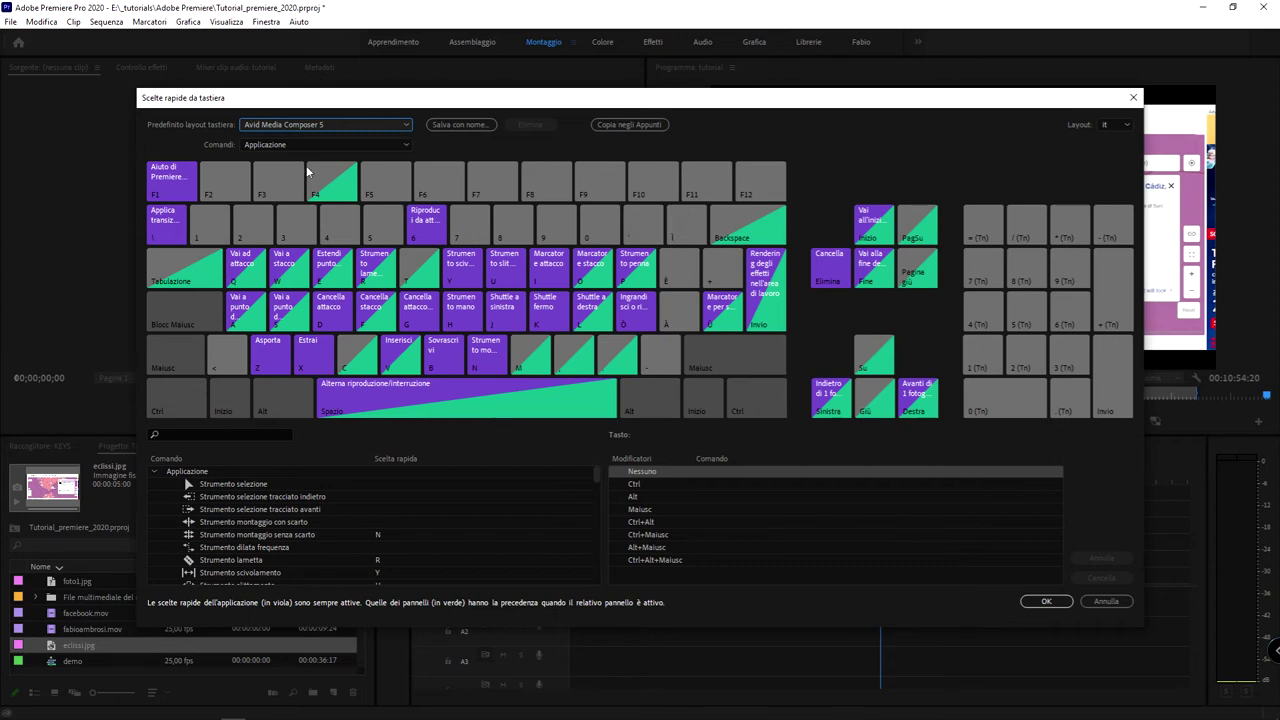
left_click(336, 127)
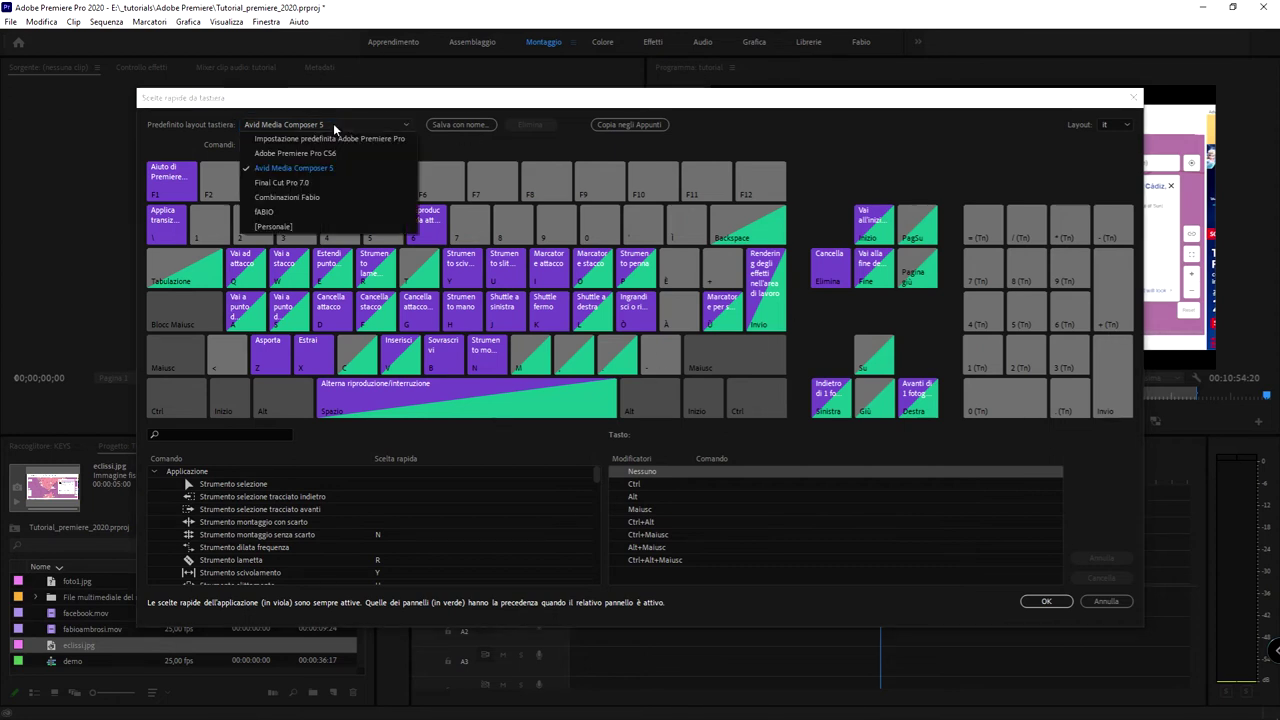
left_click(334, 178)
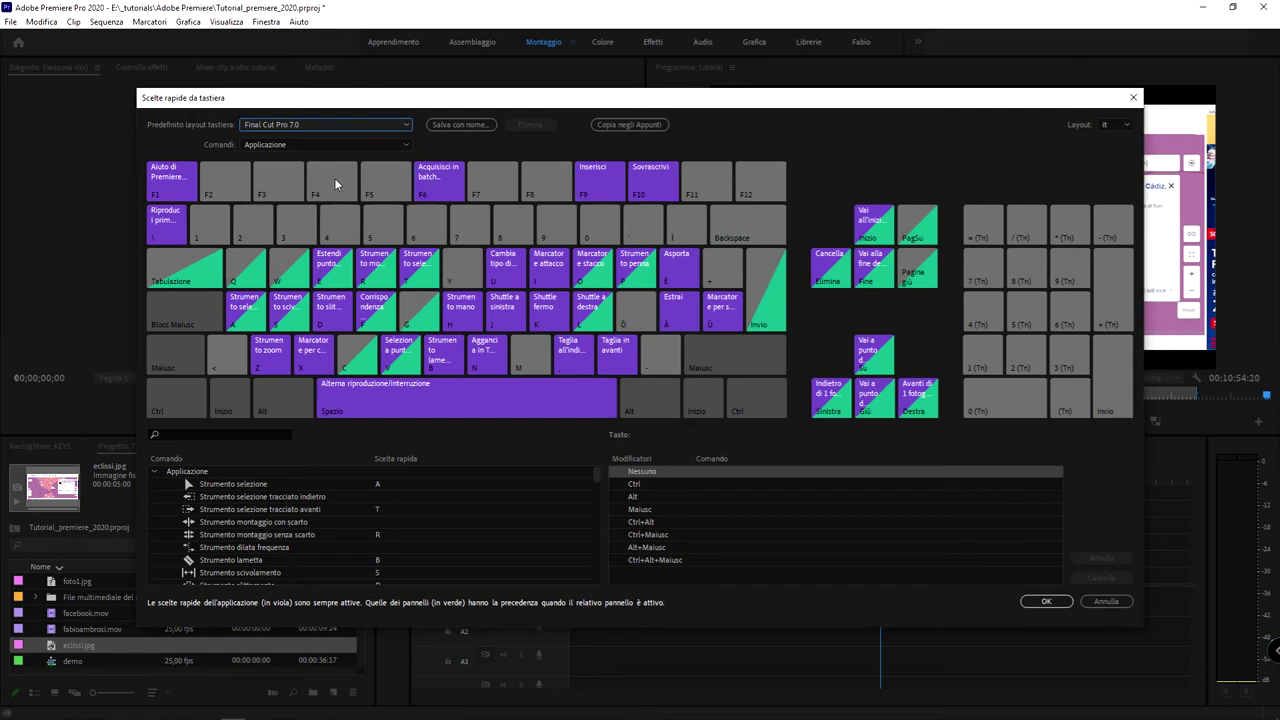
Step: Return to the default Adobe Premiere Pro preset and close the shortcuts window without applying changes
left_click(341, 124)
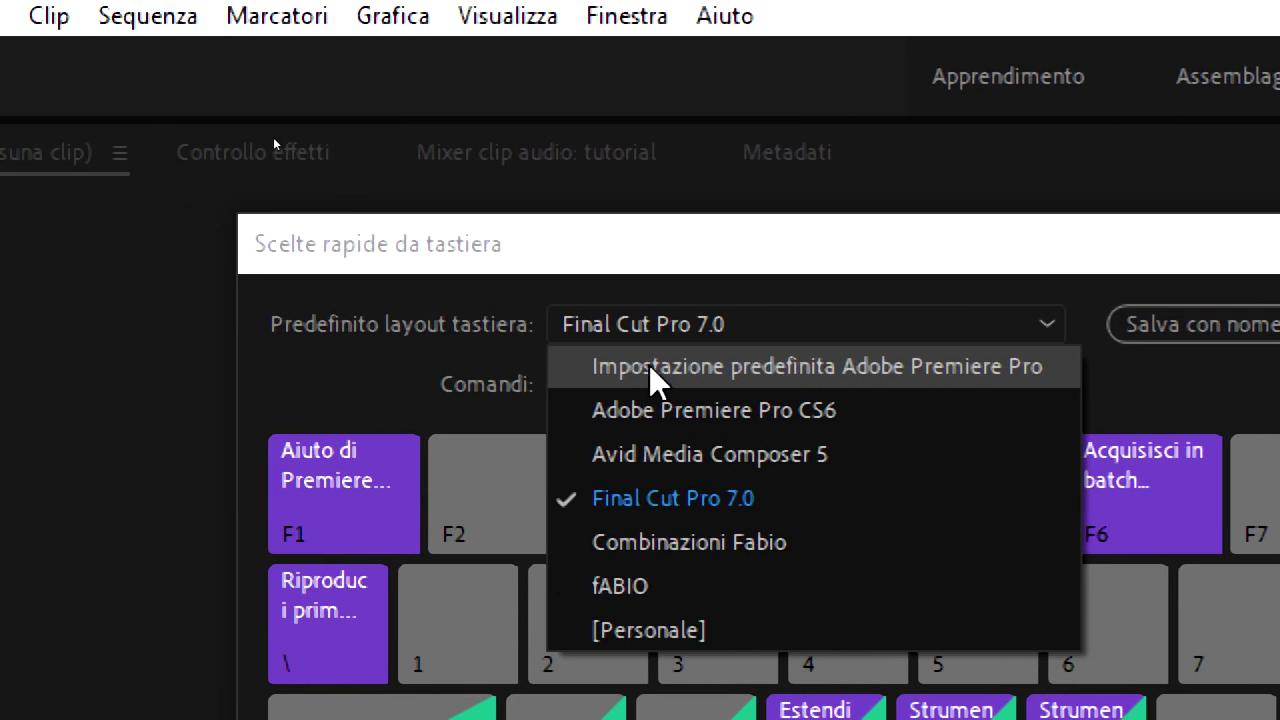
key("Escape")
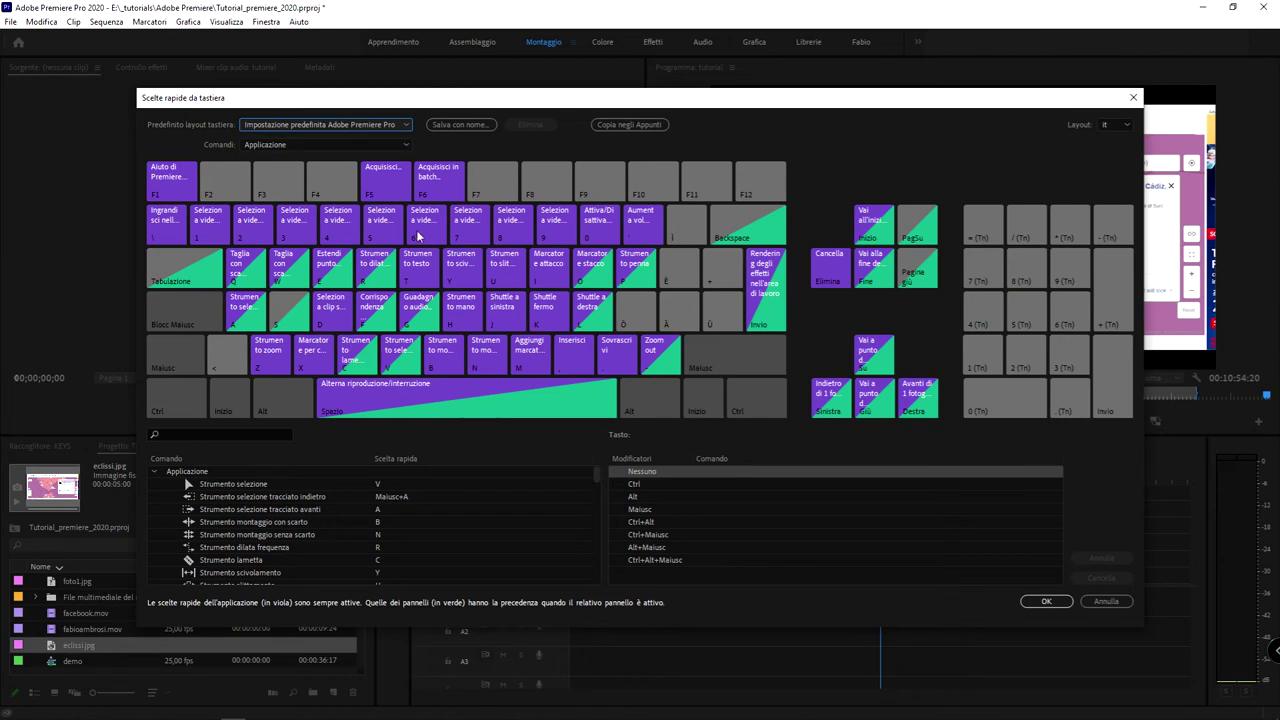
left_click(1110, 603)
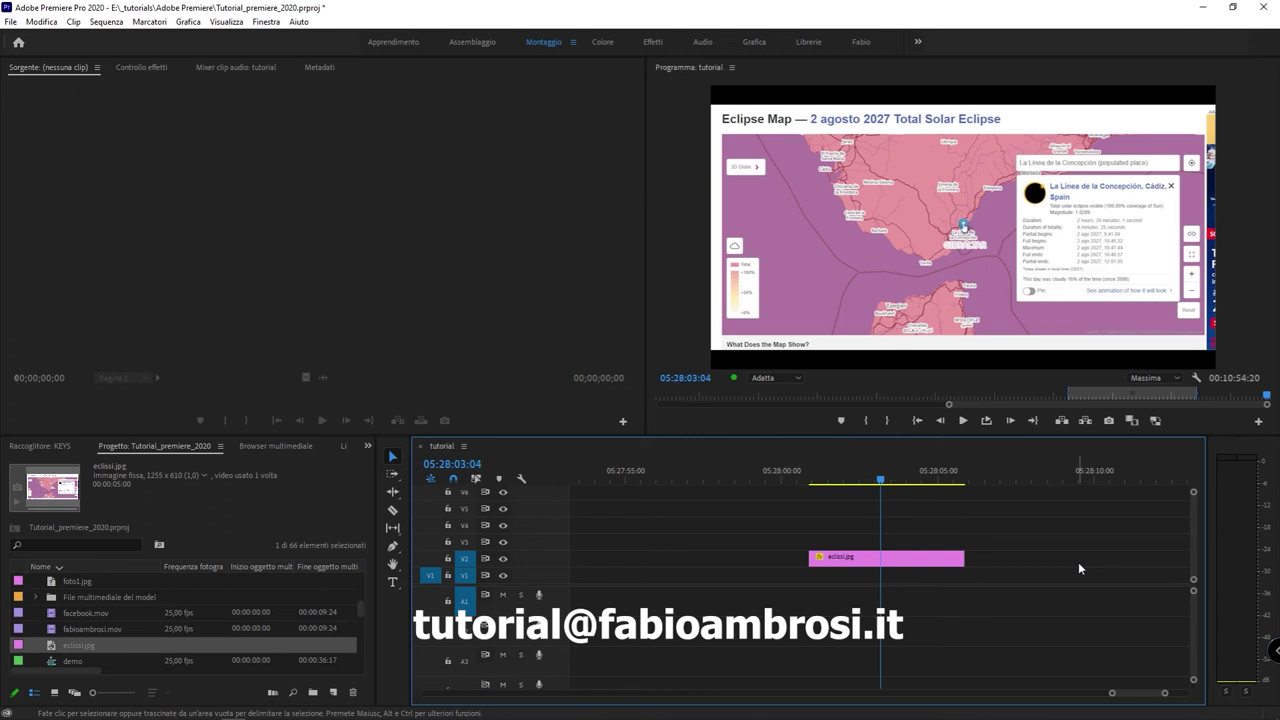
Step: Scroll the After Effects course article down to the basic-module lesson list
scroll(1078, 562, "up", 1)
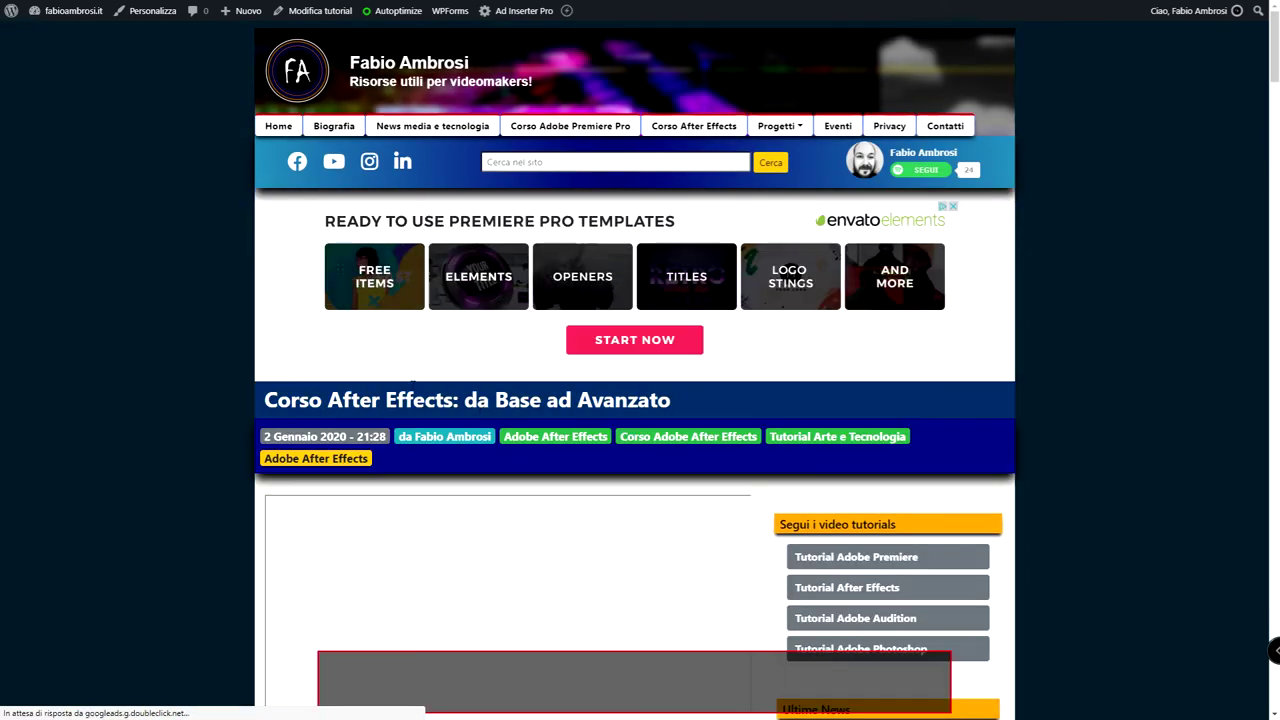
scroll(413, 380, "down", 5)
scroll(380, 372, "down", 3)
scroll(330, 365, "down", 3)
scroll(297, 358, "down", 2)
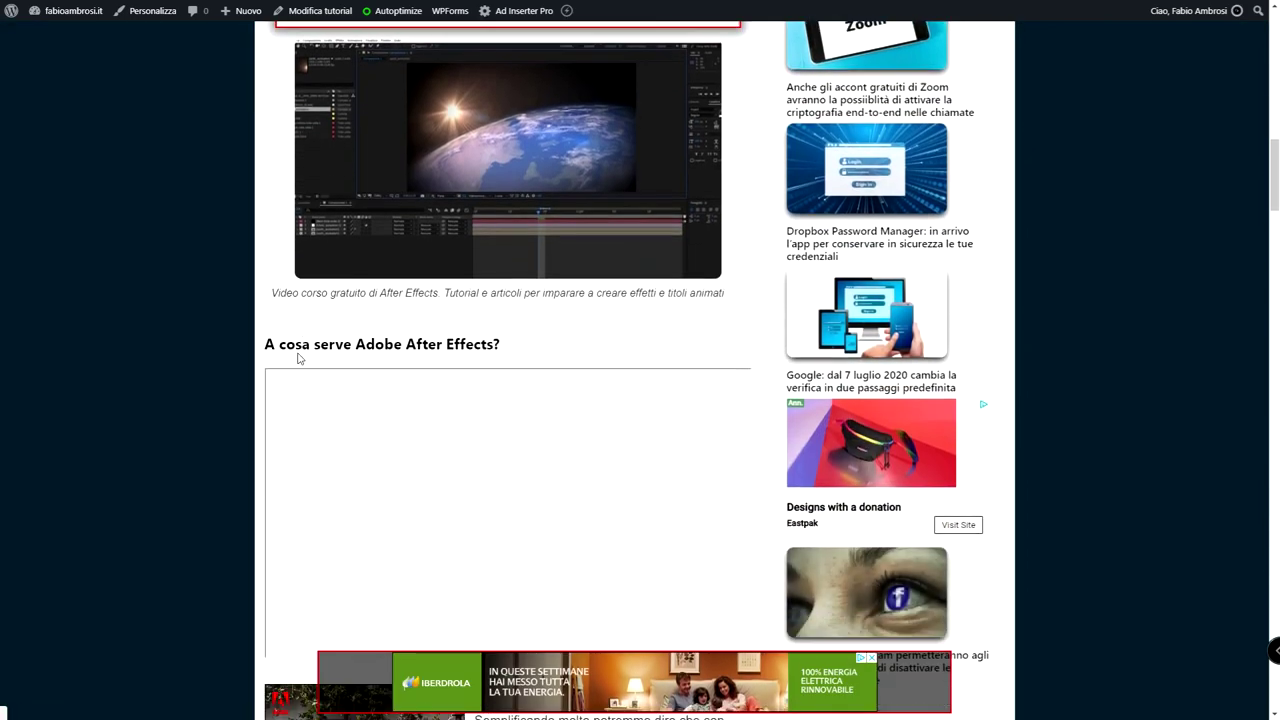
scroll(297, 358, "down", 4)
scroll(297, 358, "down", 2)
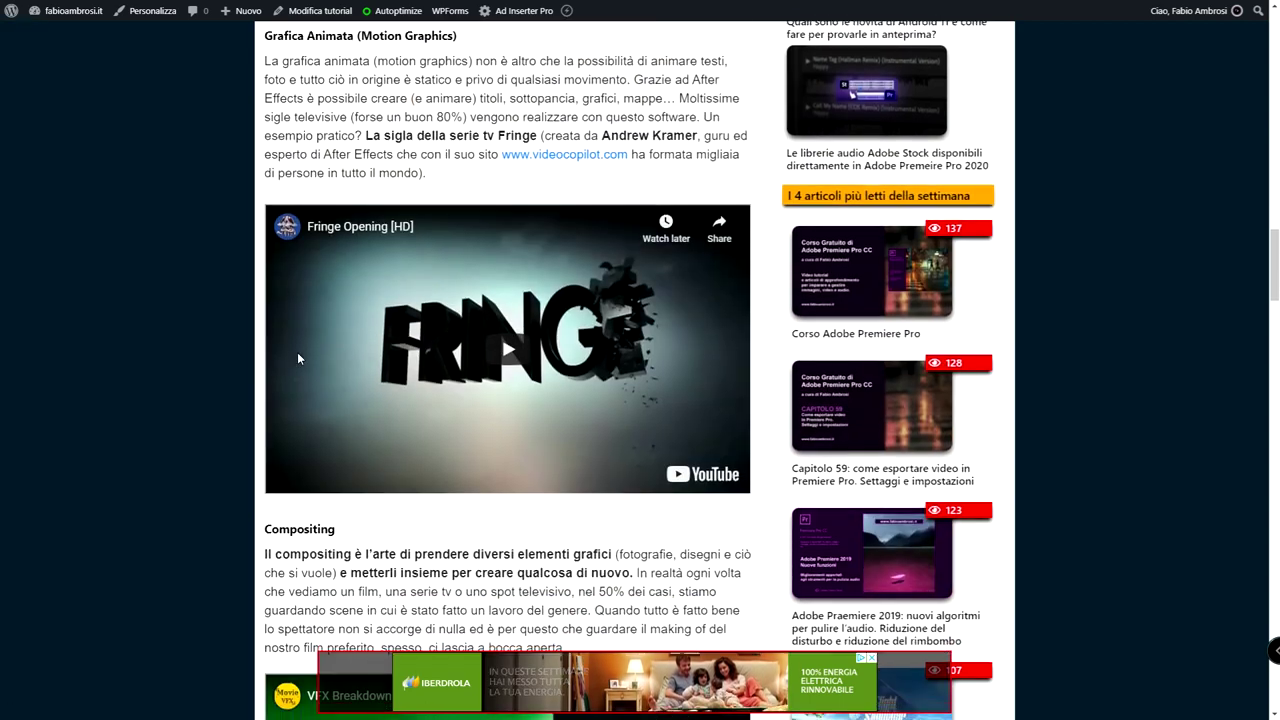
scroll(297, 358, "down", 4)
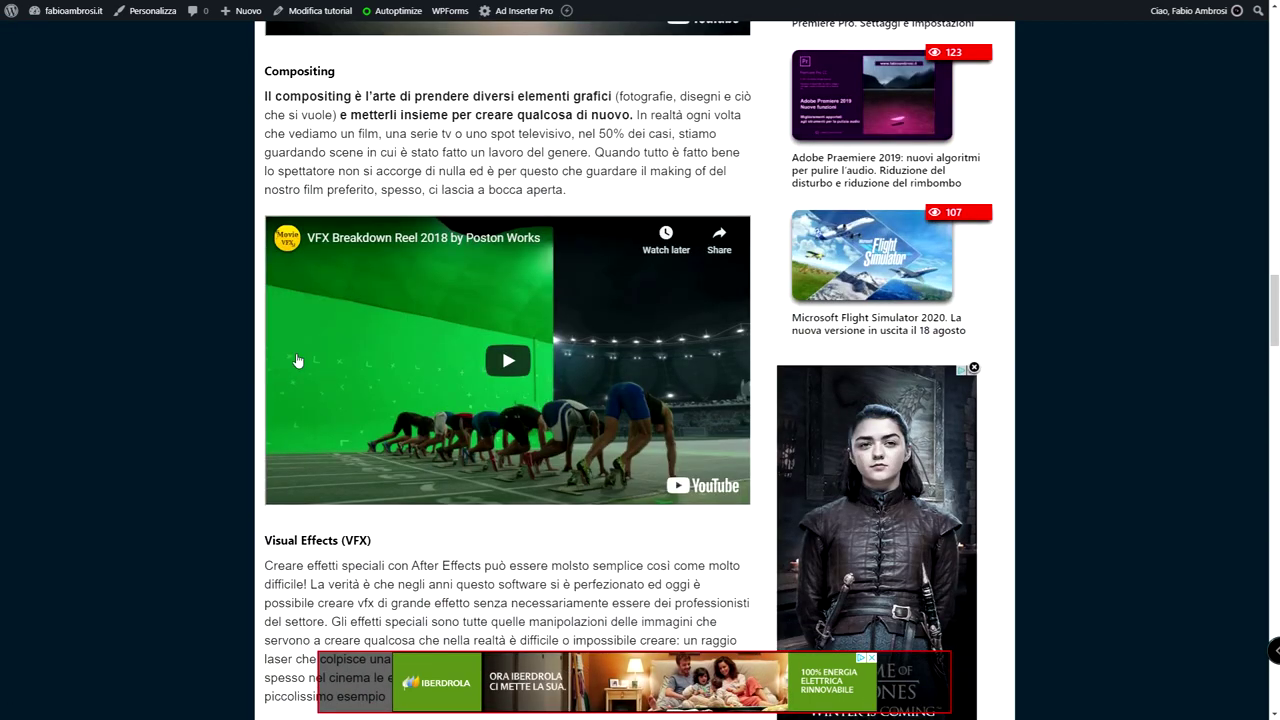
scroll(298, 355, "down", 2)
scroll(298, 358, "down", 3)
scroll(297, 362, "down", 2)
scroll(320, 362, "down", 3)
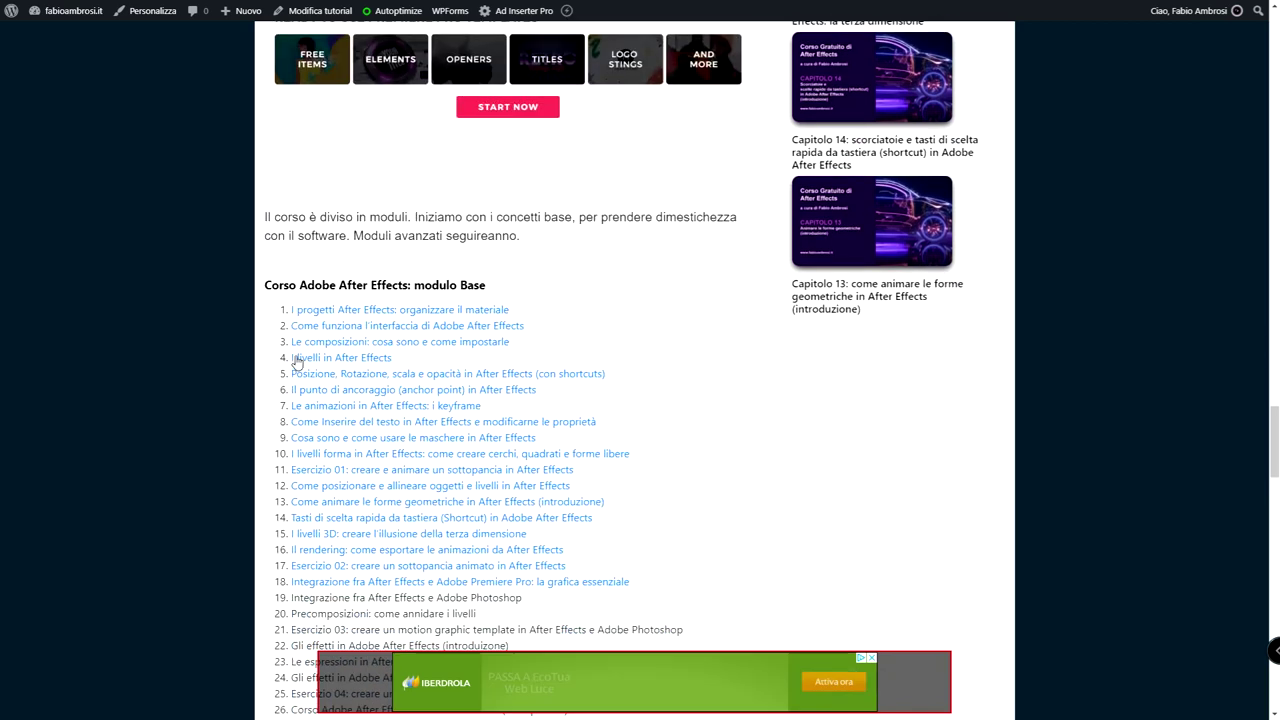
scroll(340, 365, "down", 1)
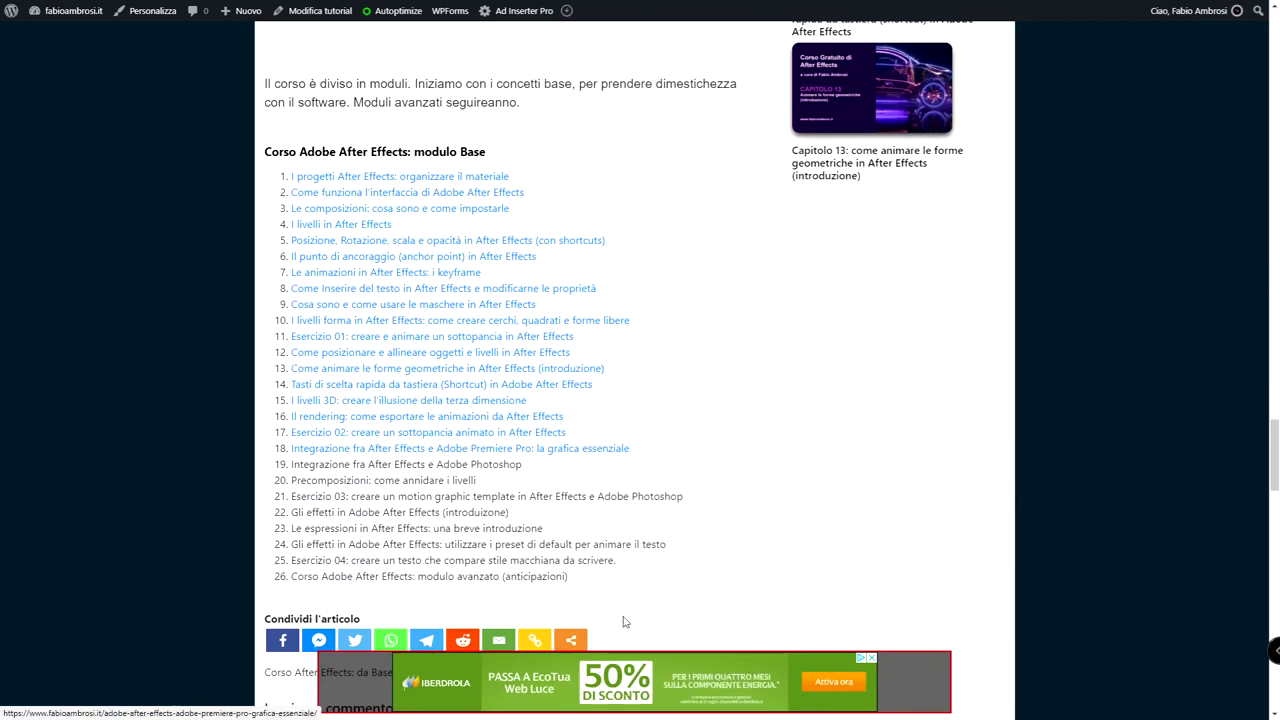
Step: Highlight the basic-module lesson list, then clear the selection and keep scrolling down
left_click_drag(571, 574, 256, 188)
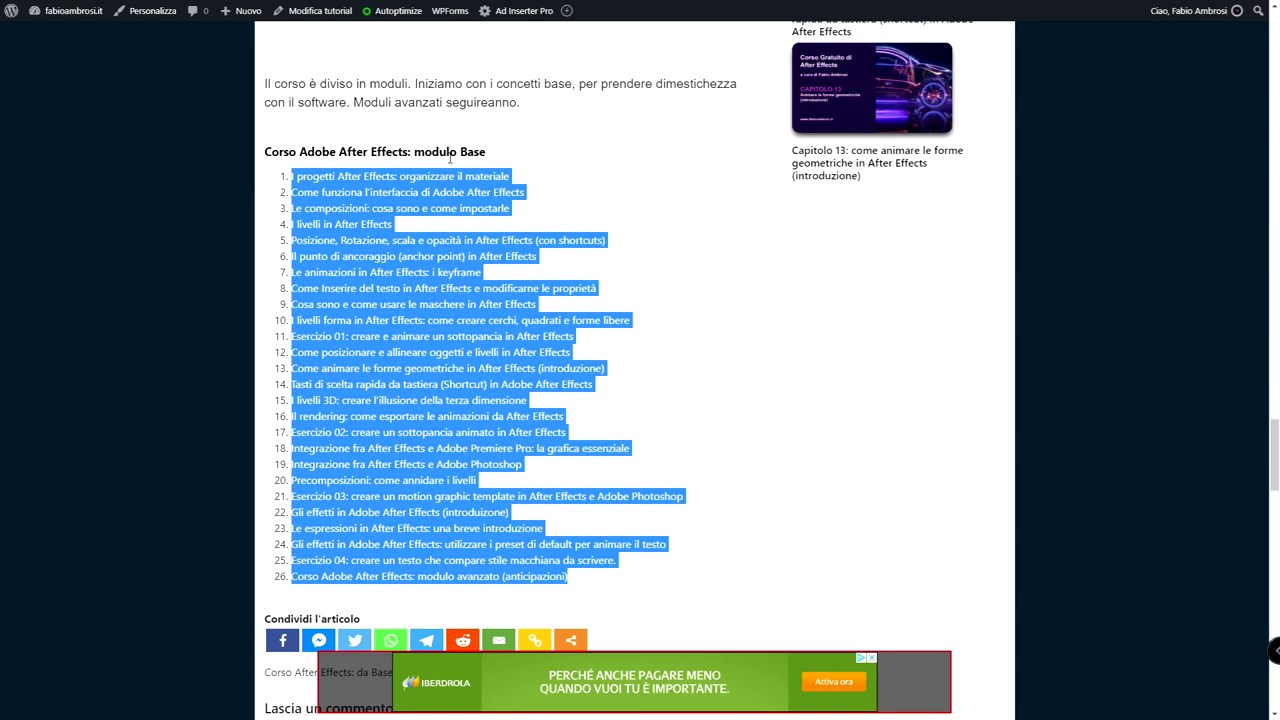
left_click(575, 130)
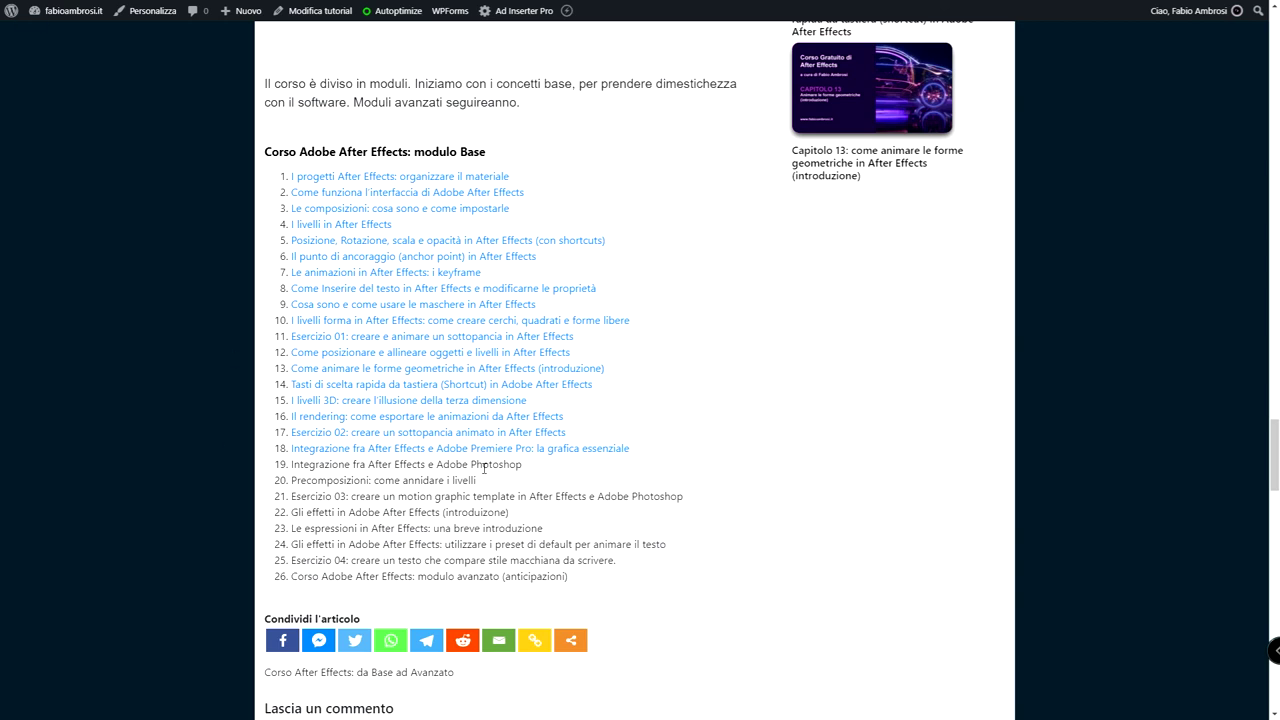
scroll(592, 535, "down", 1)
scroll(592, 535, "down", 5)
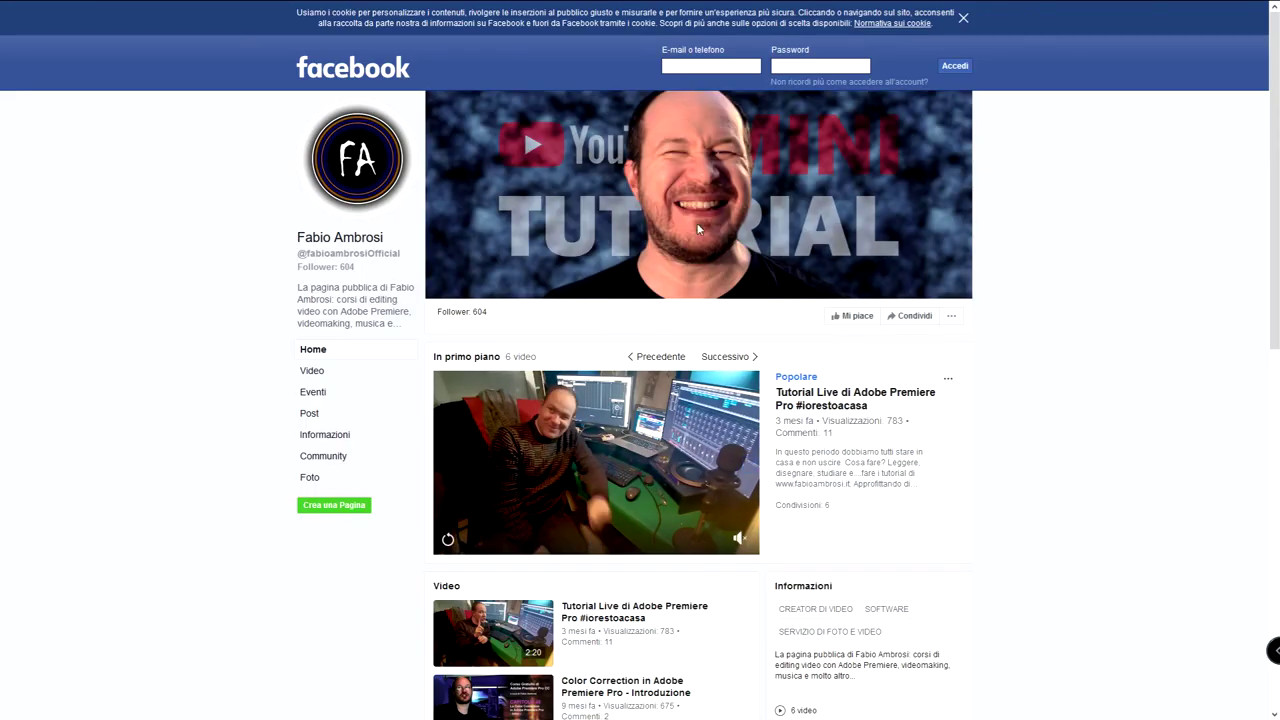
Step: Autoscroll the author's Facebook page down to the feed of shared fabioambrosi.it articles
middle_click(1055, 268)
scroll(1057, 331, "down", 8)
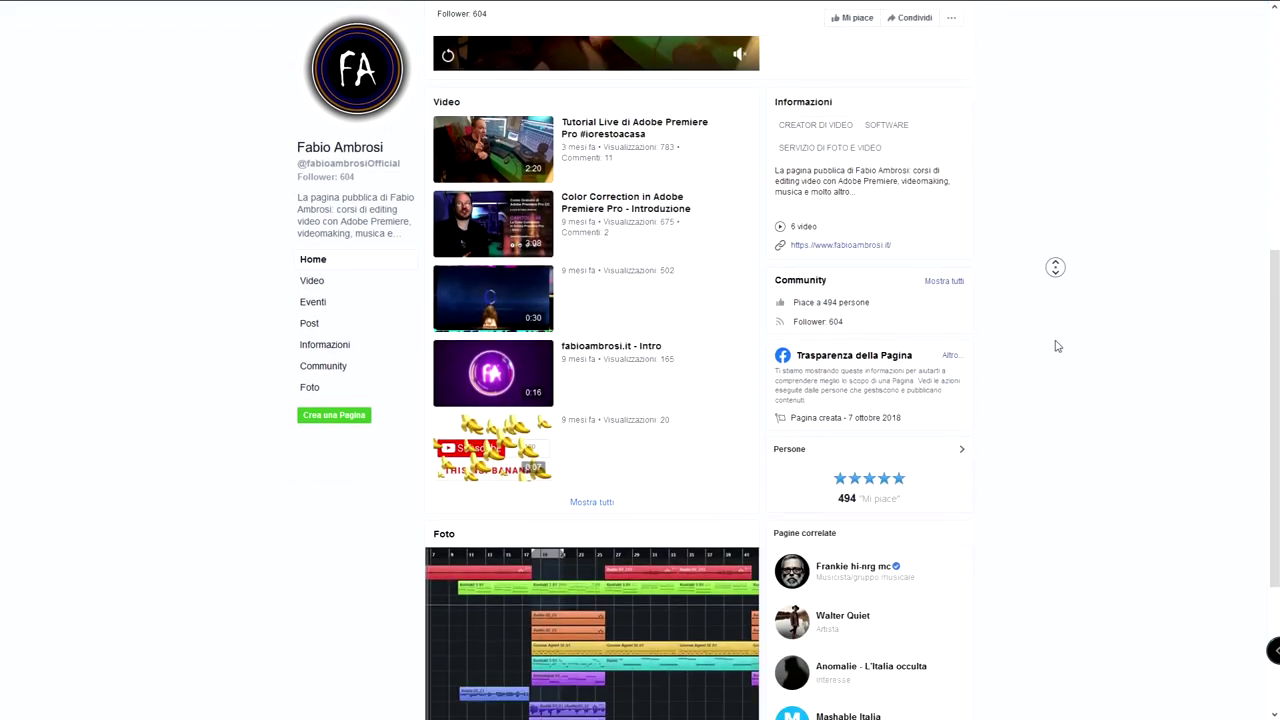
middle_click(1055, 341)
scroll(1063, 383, "down", 7)
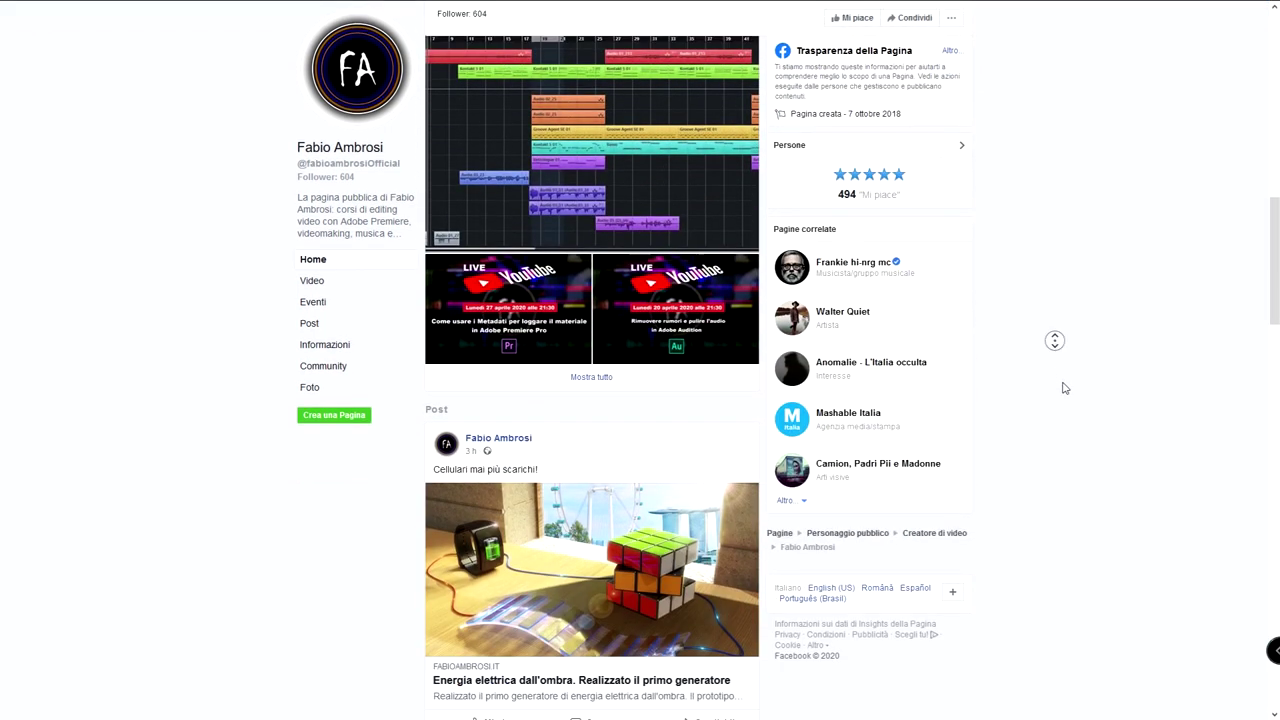
scroll(1063, 395, "down", 9)
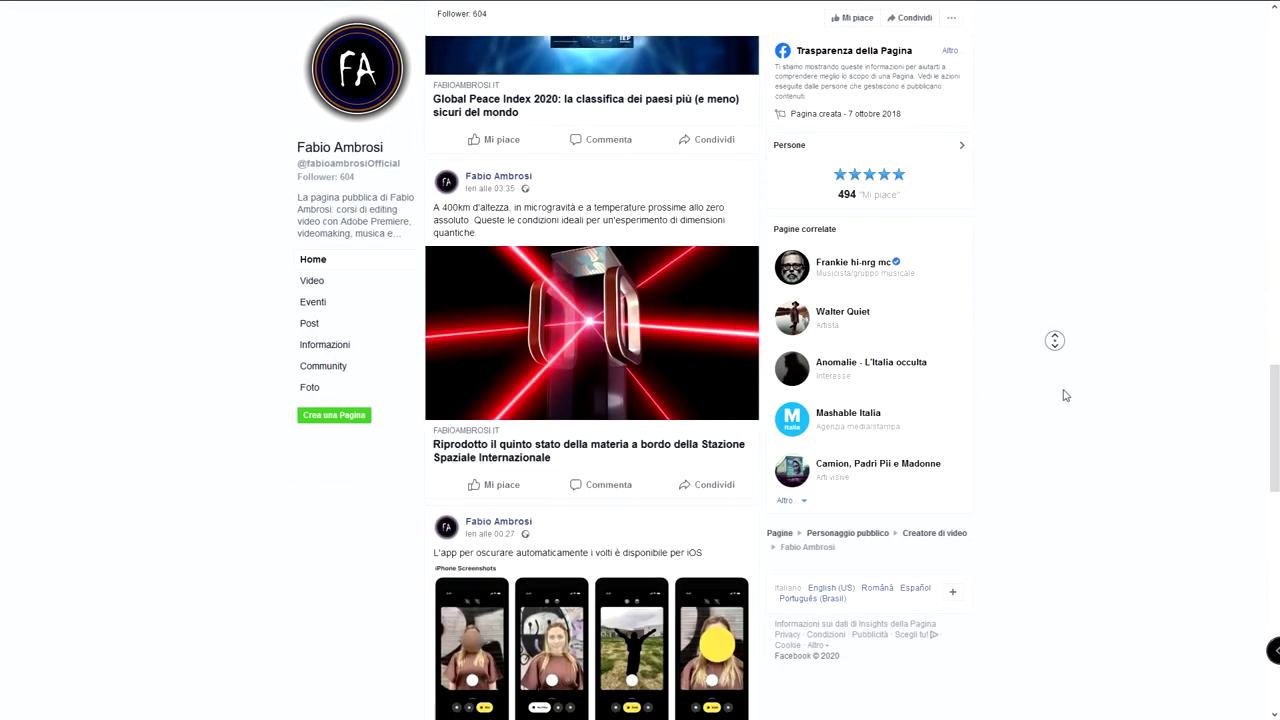
scroll(1064, 395, "down", 8)
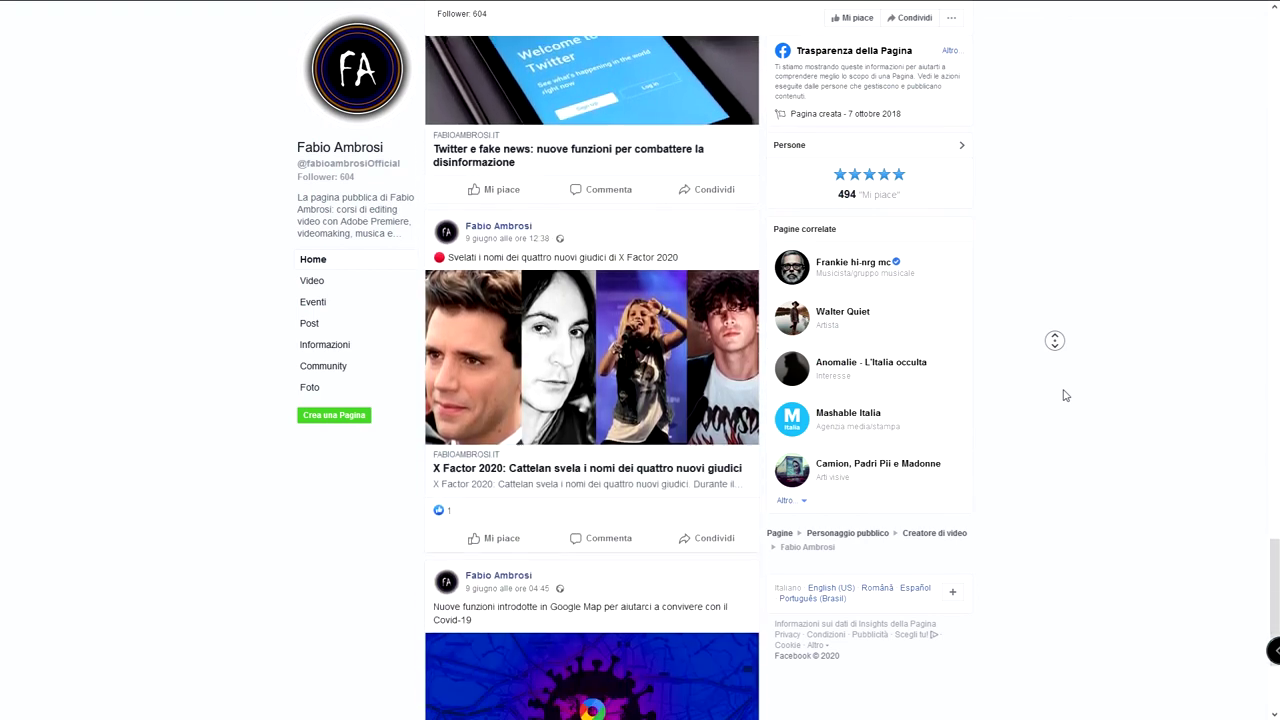